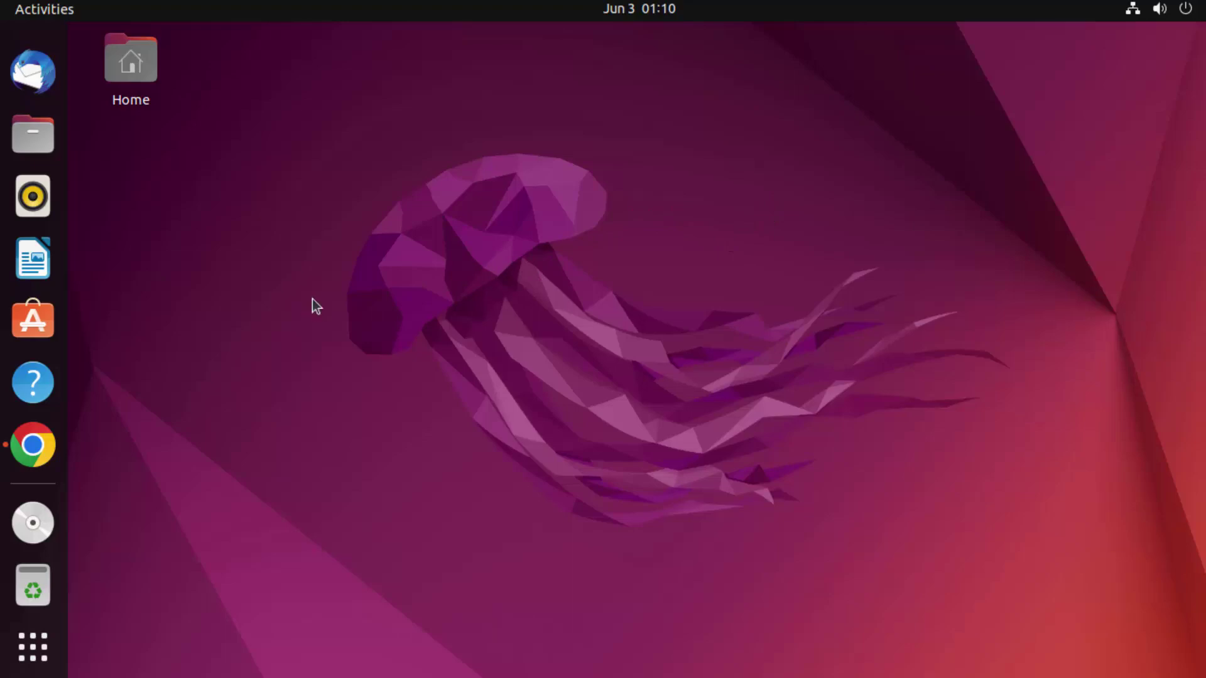
Bring Chrome's winehq search results forward and open the WineHQ home page at winehq.org
{"action": "left_click", "coordinate": [41, 445]}
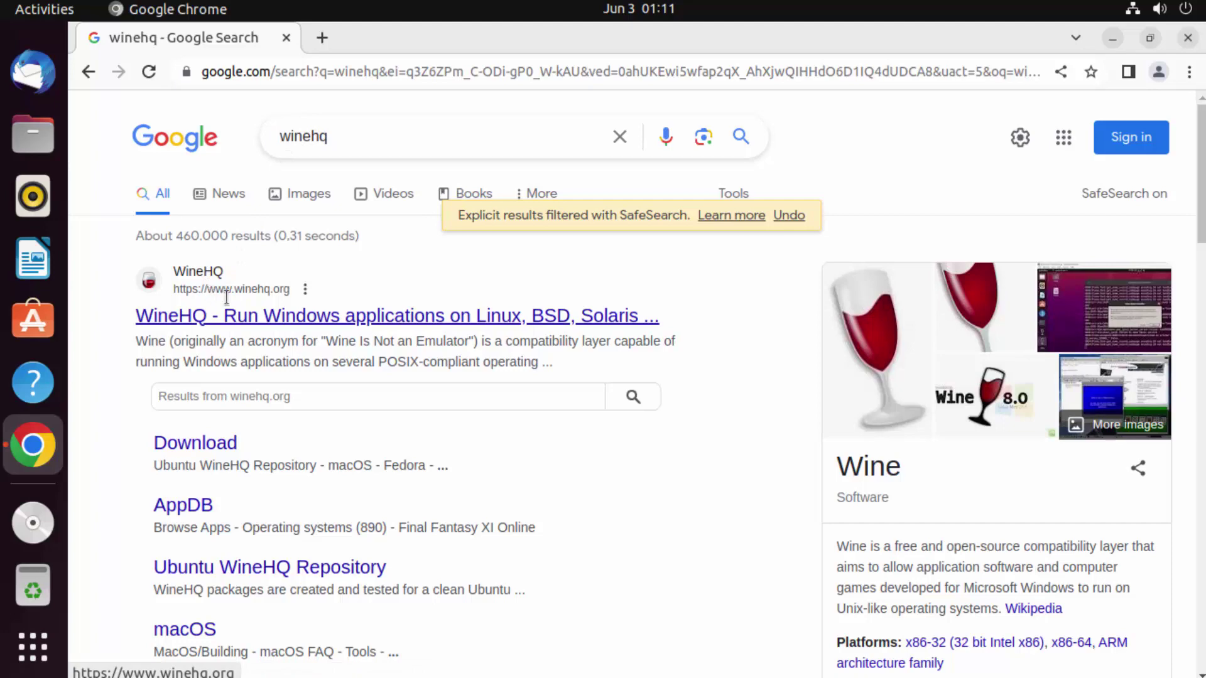
{"action": "left_click", "coordinate": [295, 314]}
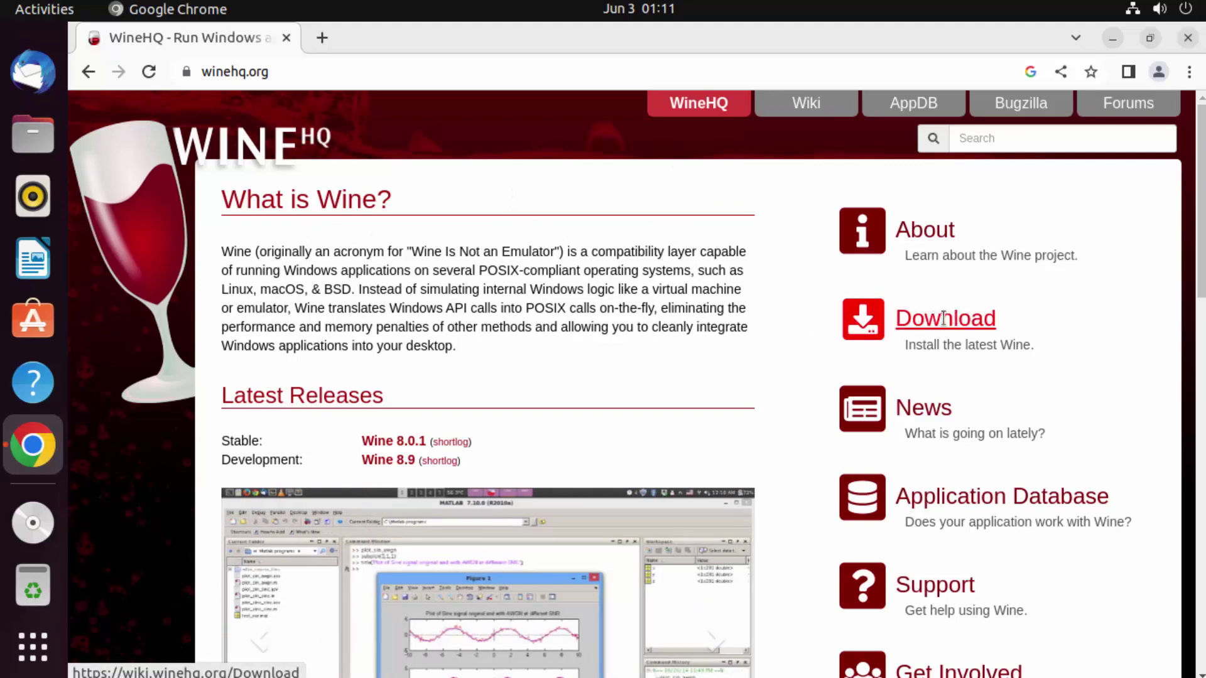
Go via Download to the Ubuntu WineHQ wiki page and select the 'sudo dpkg --add-architecture i386' line
{"action": "left_click", "coordinate": [944, 318]}
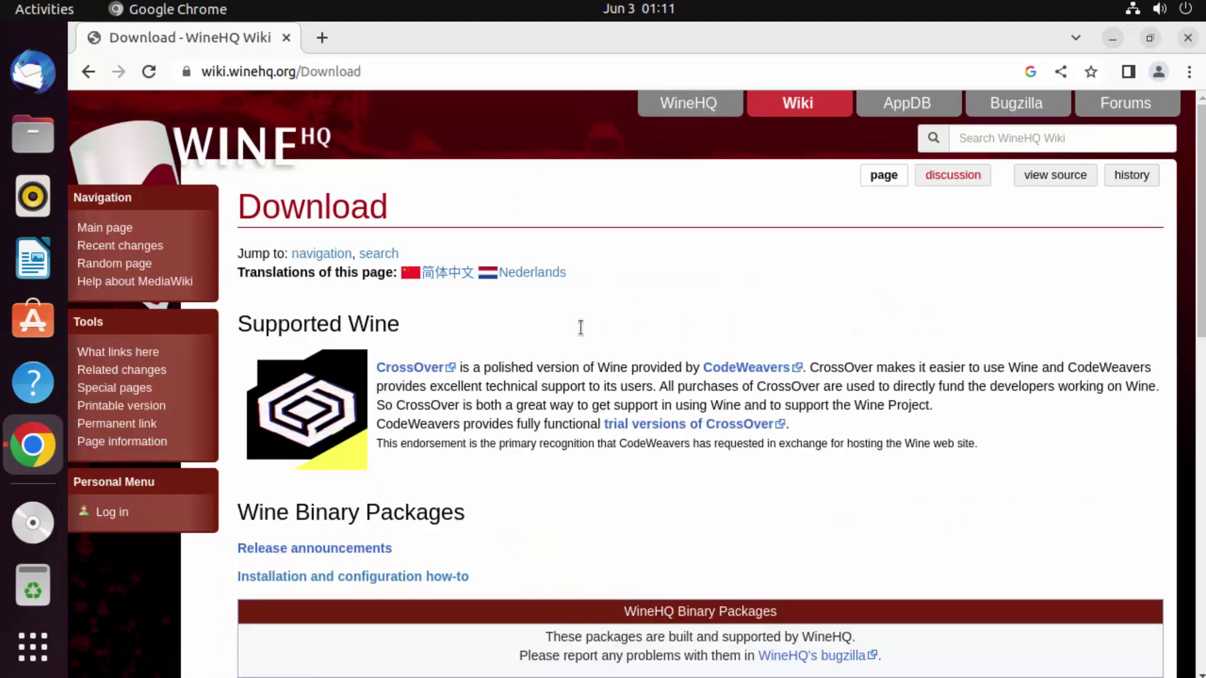
{"action": "scroll", "coordinate": [580, 327], "scroll_direction": "down", "scroll_amount": 5}
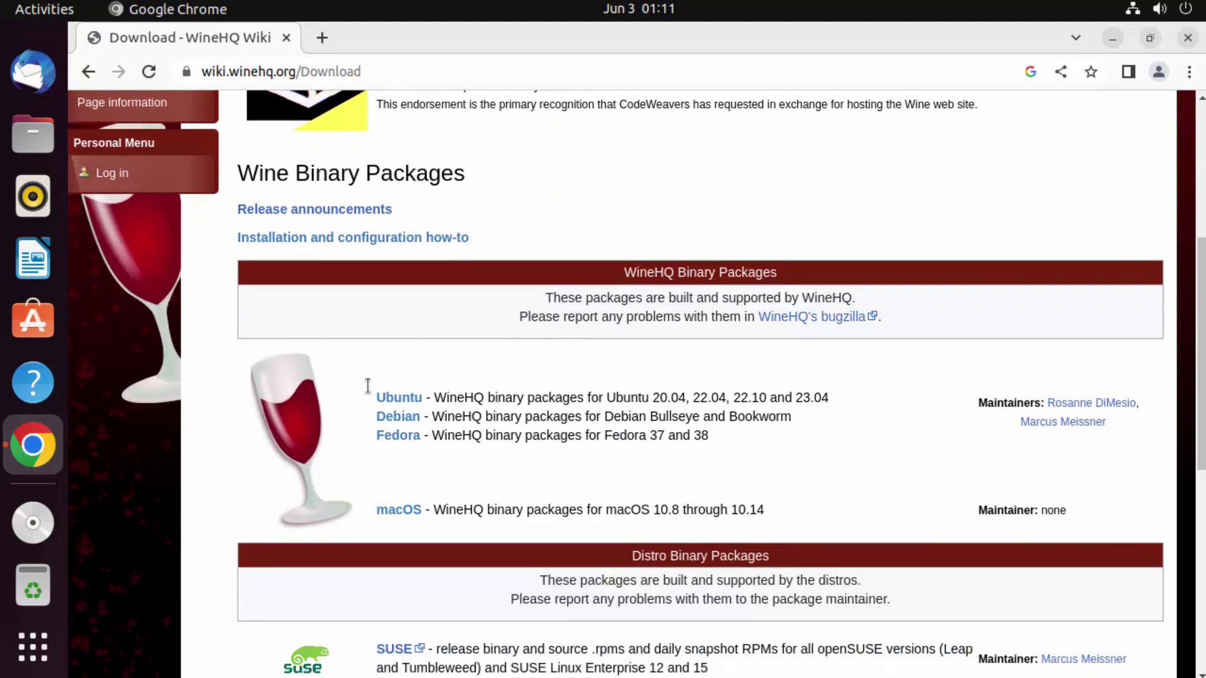
{"action": "left_click", "coordinate": [398, 397]}
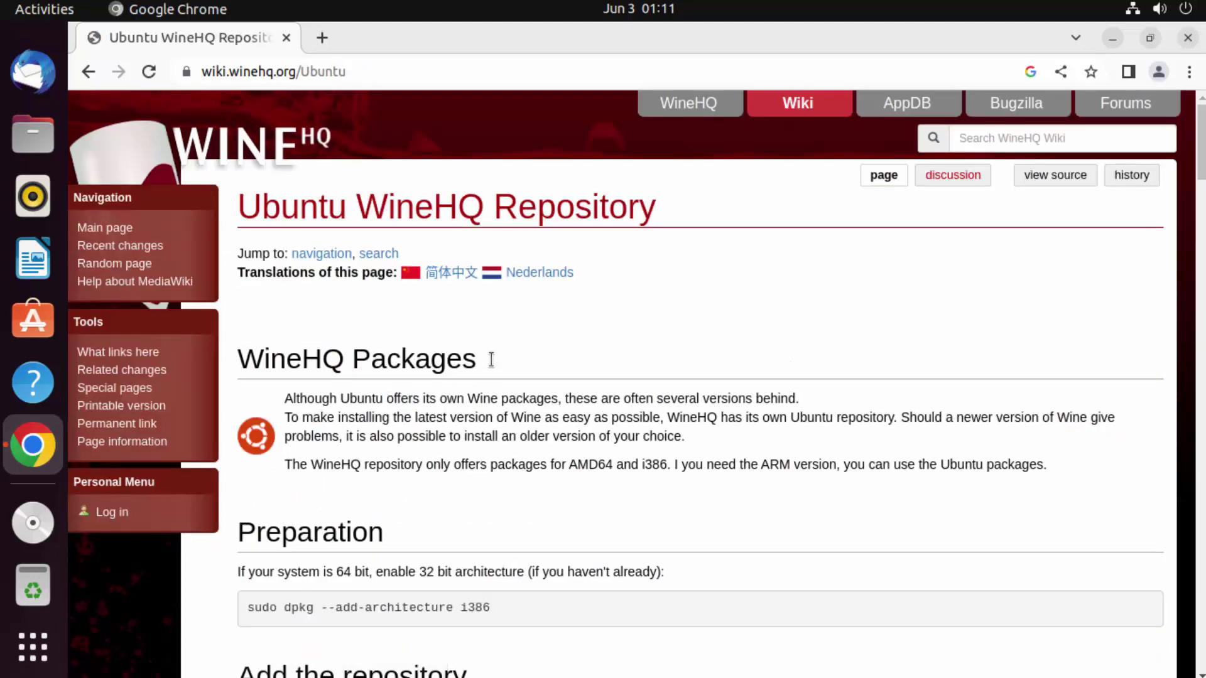
{"action": "scroll", "coordinate": [491, 360], "scroll_direction": "down", "scroll_amount": 5}
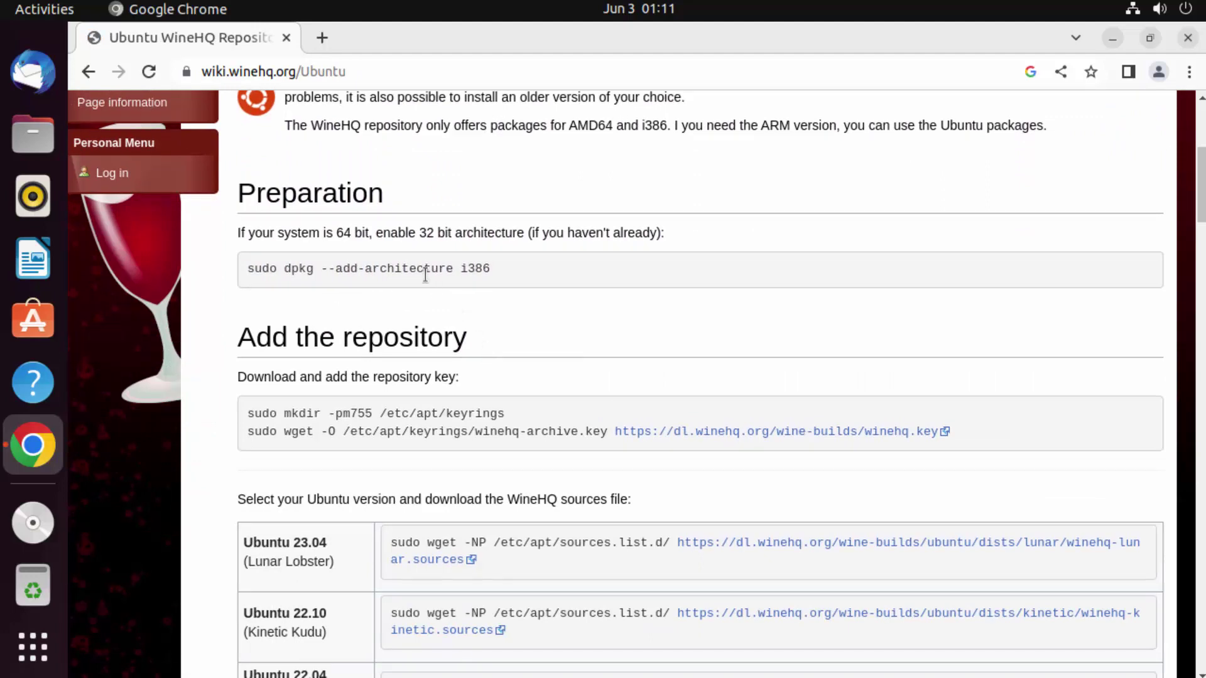
{"action": "triple_click", "coordinate": [389, 267]}
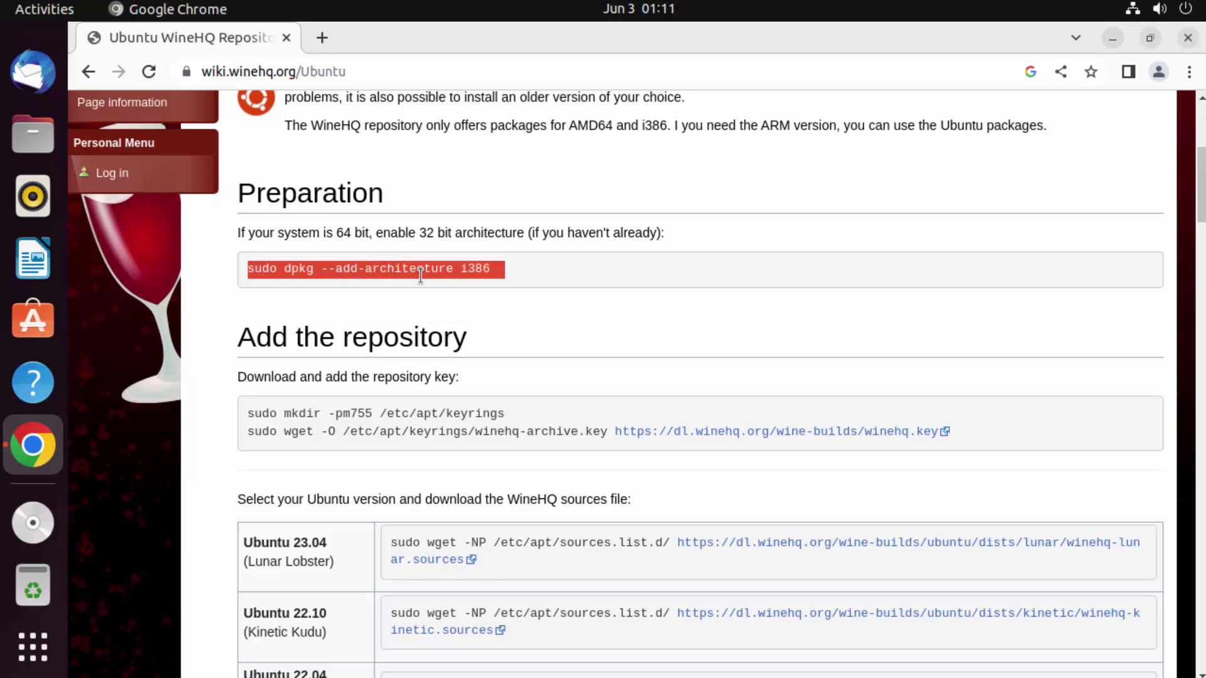
{"action": "triple_click", "coordinate": [420, 270]}
{"action": "key", "text": "ctrl+c"}
Open a new GNOME Terminal window and maximize it
{"action": "key", "text": "ctrl+alt+t"}
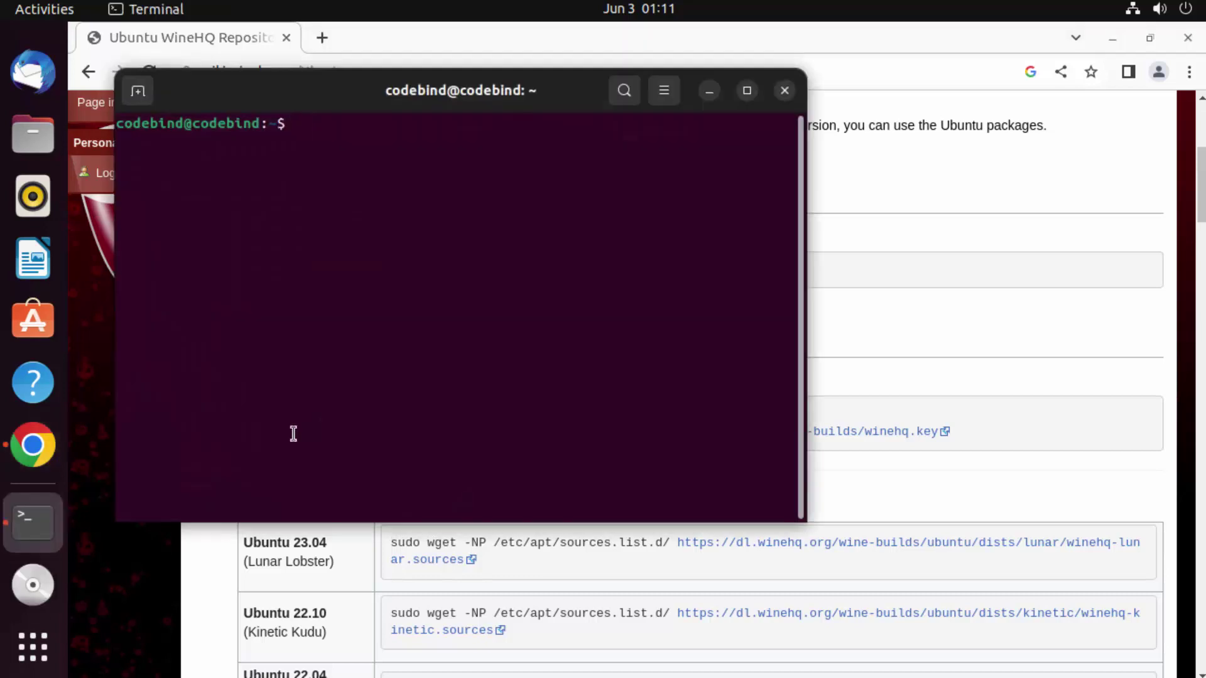
{"action": "left_click", "coordinate": [40, 653]}
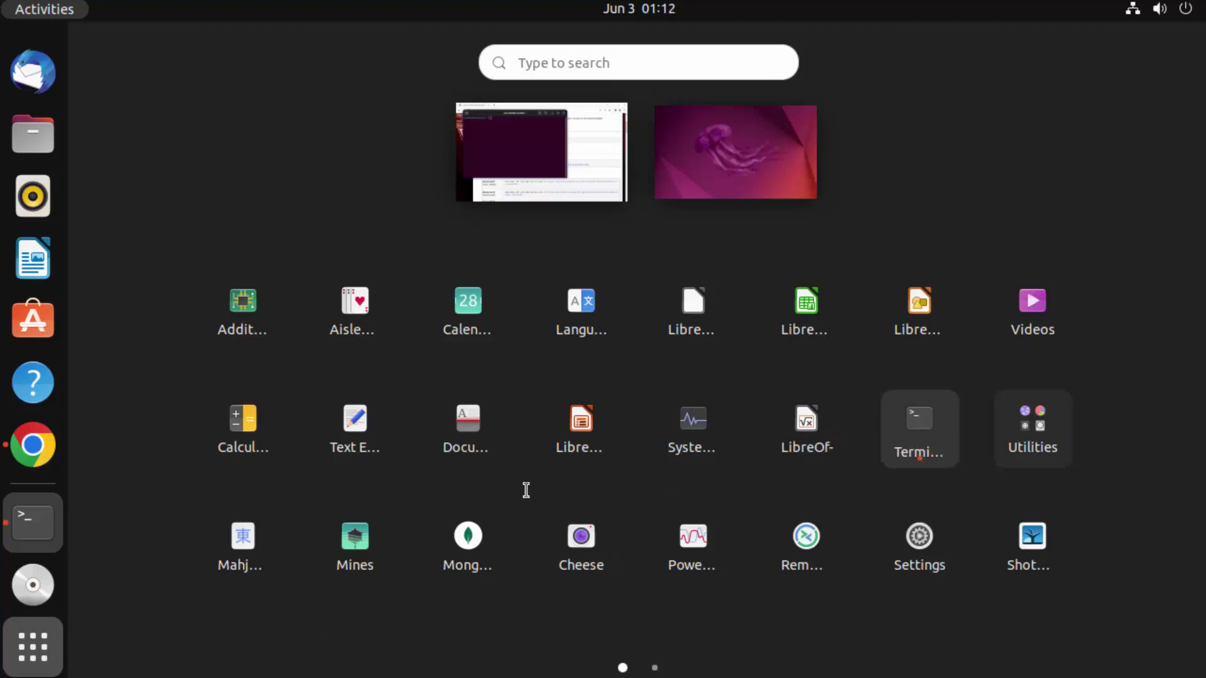
{"action": "left_click", "coordinate": [36, 519]}
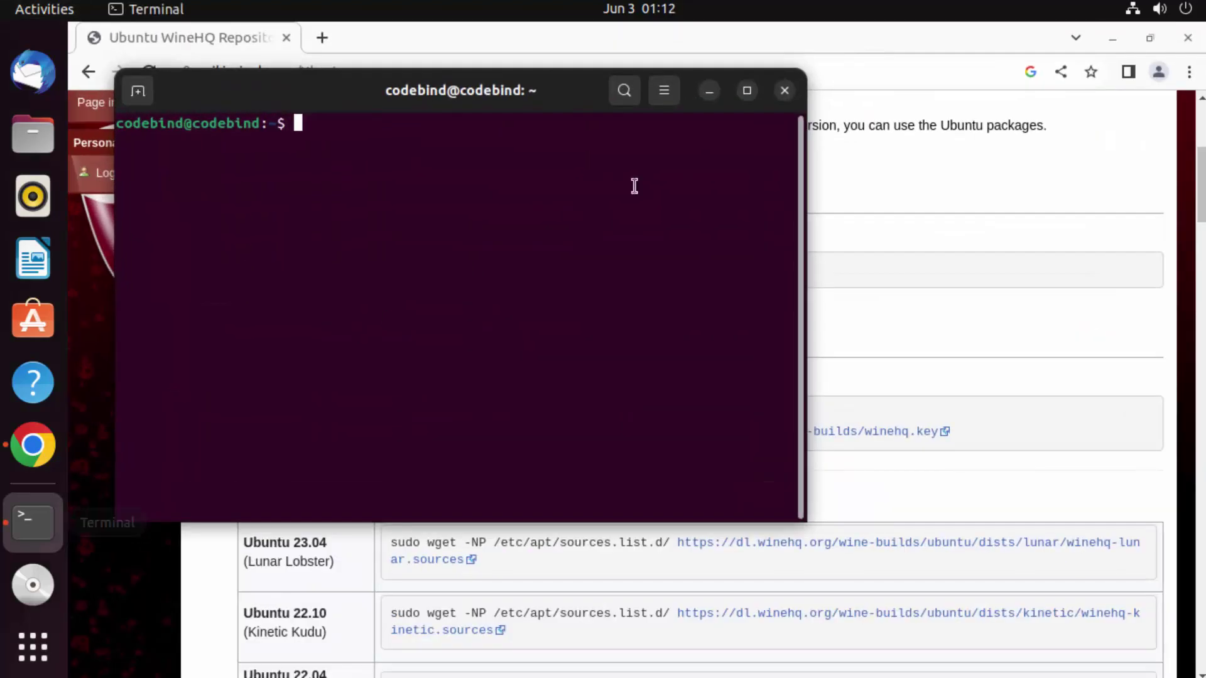
{"action": "left_click", "coordinate": [749, 89]}
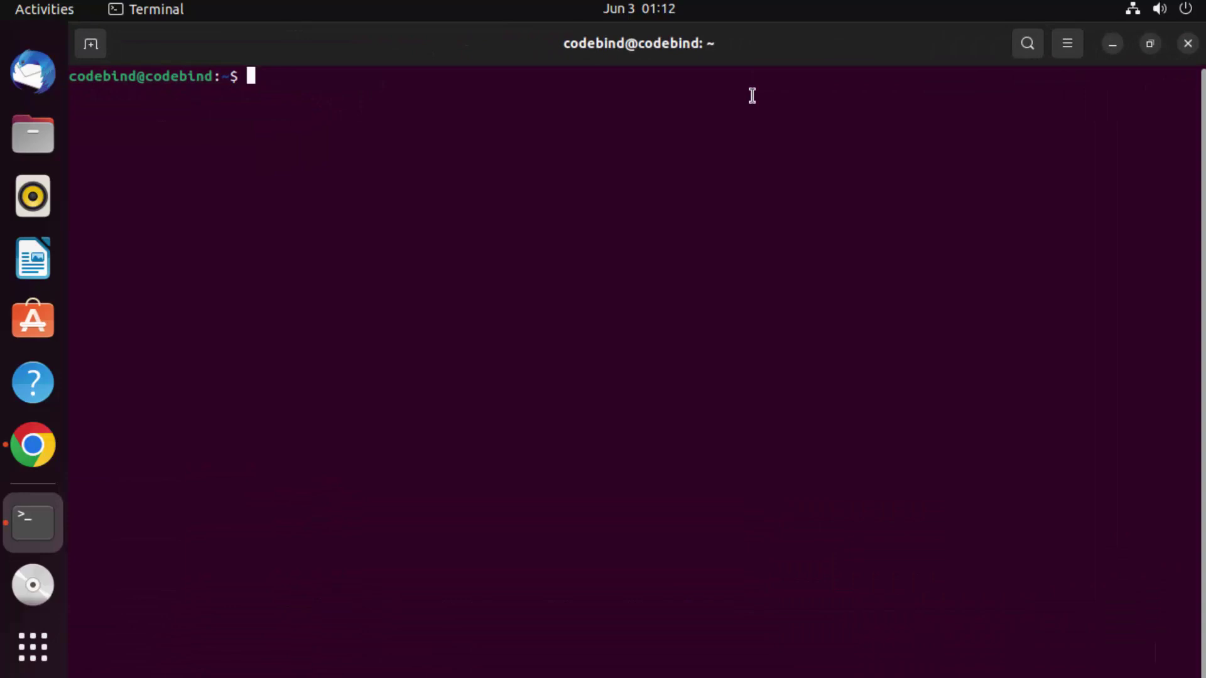
{"action": "key", "text": "ctrl+shift+v"}
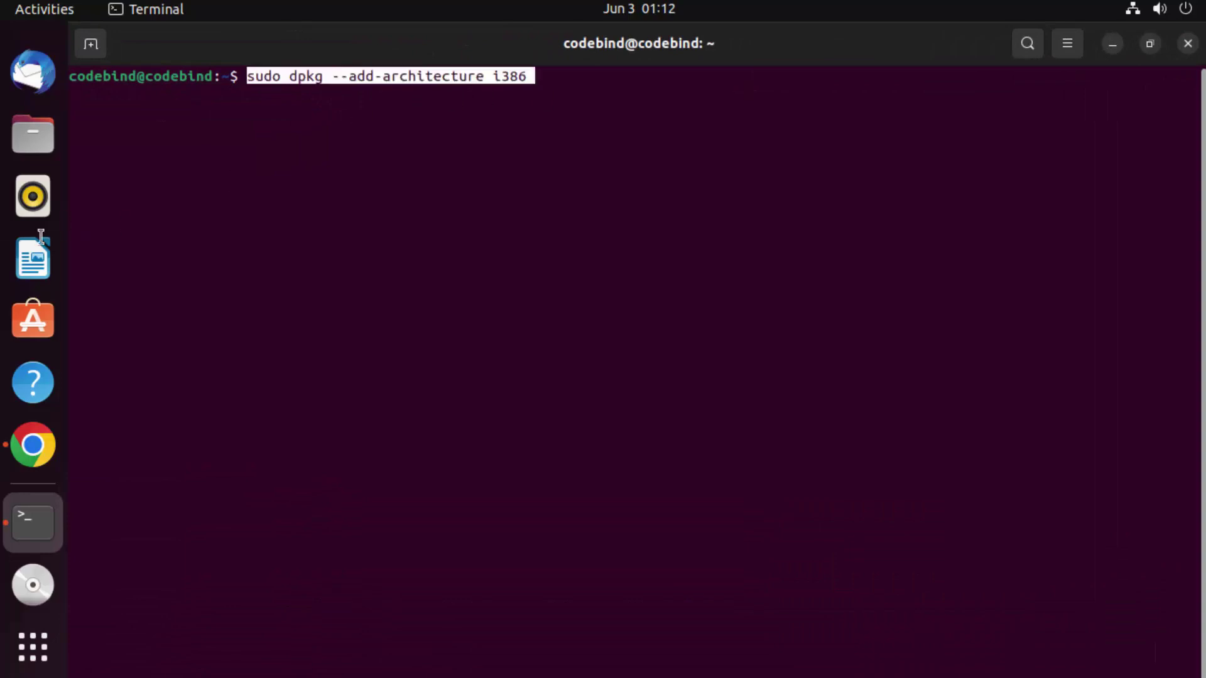
Zoom the WineHQ page to 125% and copy the 'sudo dpkg --add-architecture i386' command
{"action": "left_click", "coordinate": [33, 445]}
{"action": "left_click", "coordinate": [279, 275]}
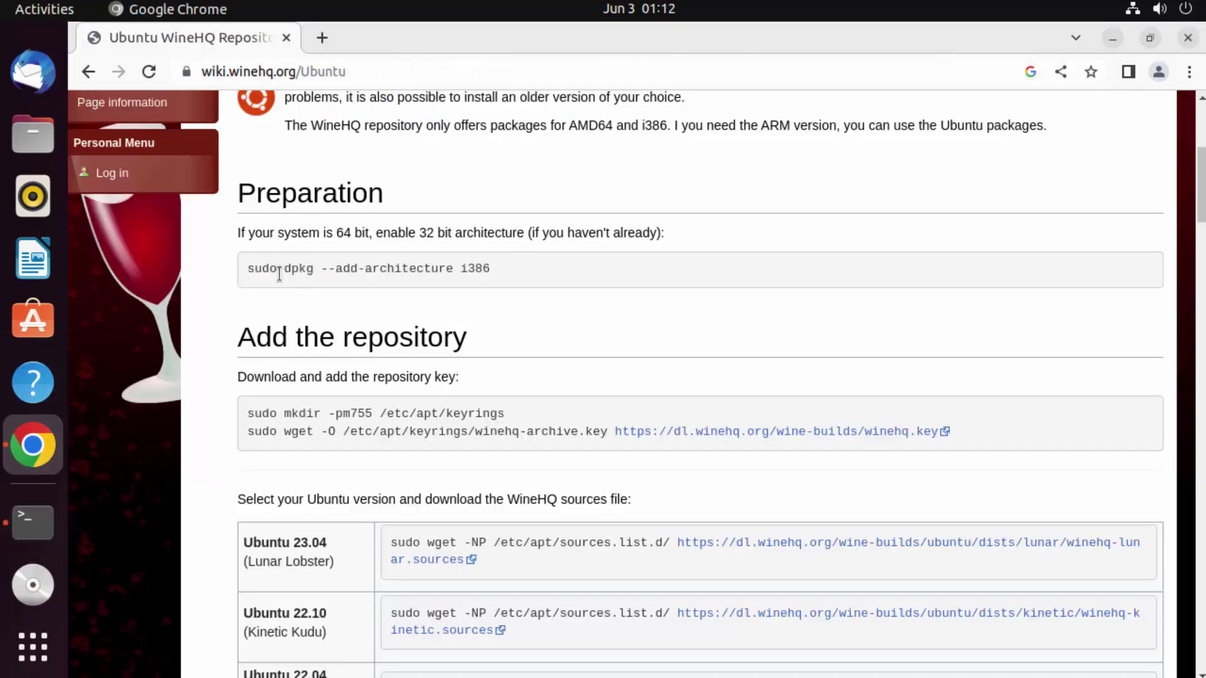
{"action": "key", "text": "ctrl+plus"}
{"action": "key", "text": "ctrl+plus"}
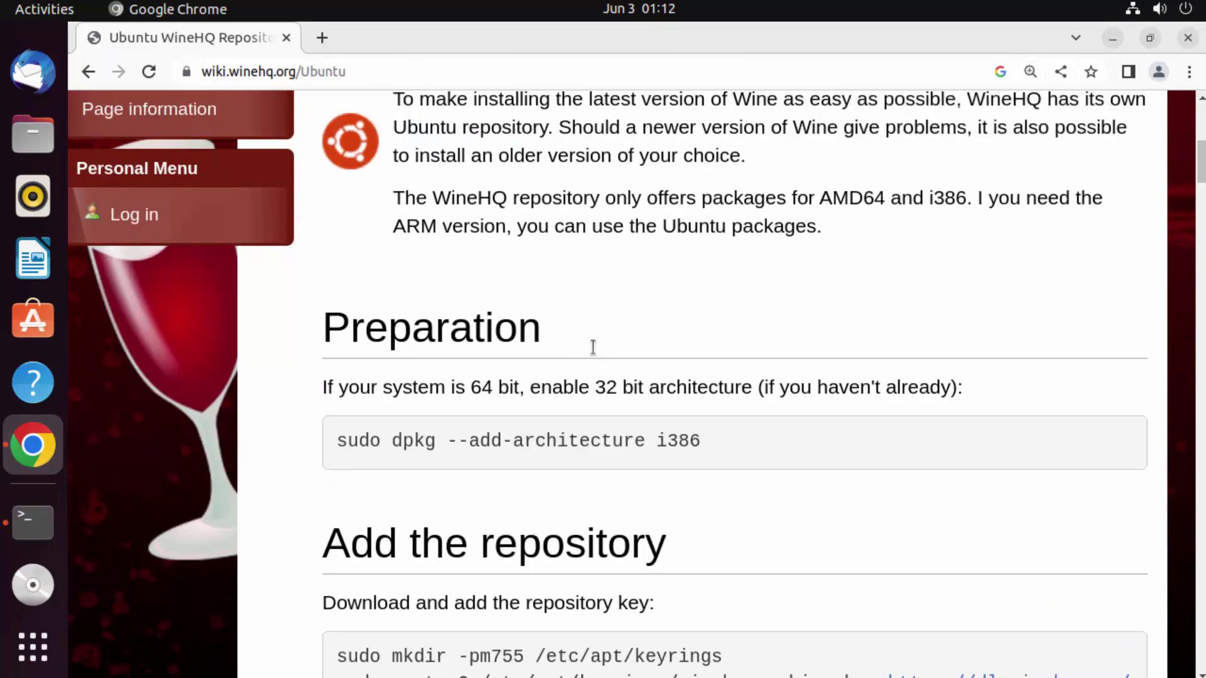
{"action": "scroll", "coordinate": [622, 336], "scroll_direction": "down", "scroll_amount": 3}
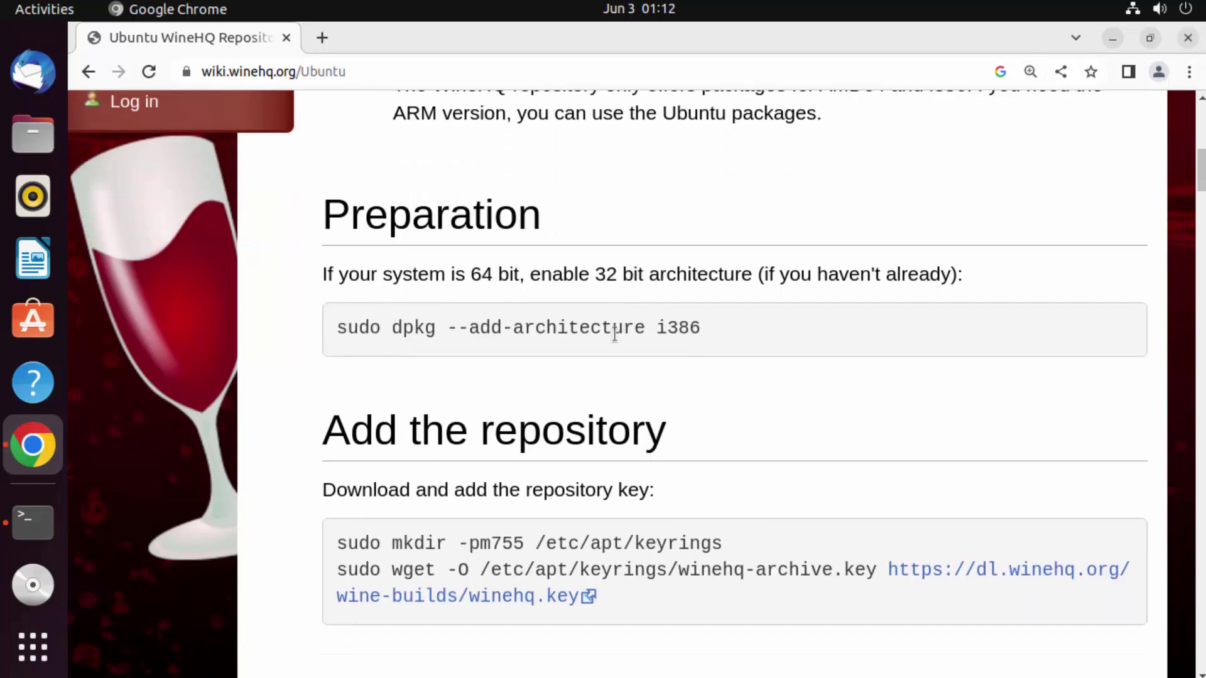
{"action": "triple_click", "coordinate": [596, 327]}
{"action": "key", "text": "ctrl+c"}
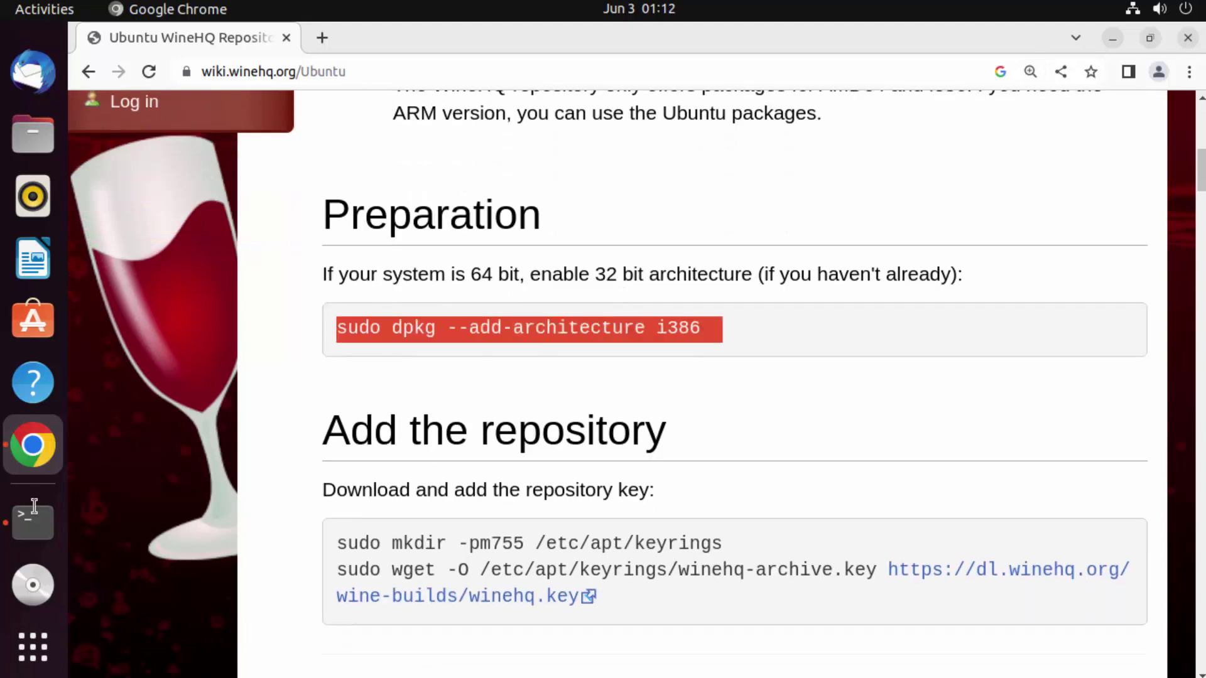
Run the dpkg add-architecture i386 command in the terminal, entering the sudo password
{"action": "left_click", "coordinate": [33, 521]}
{"action": "key", "text": "ctrl+shift+v"}
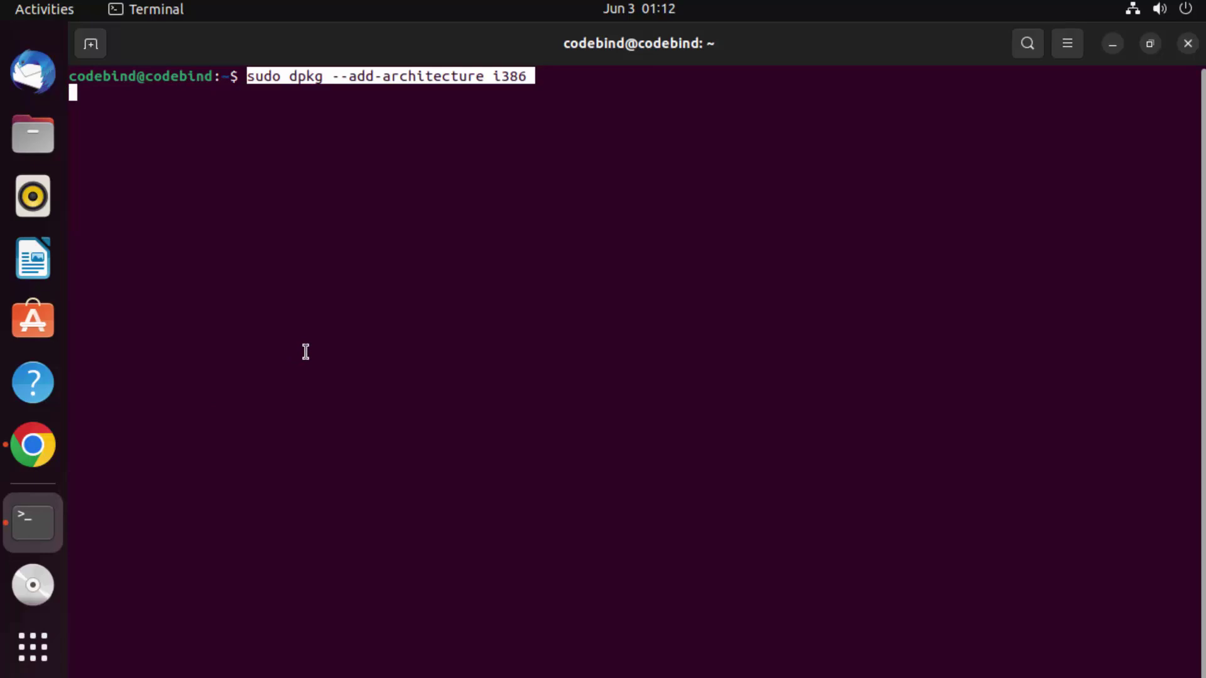
{"action": "key", "text": "Return"}
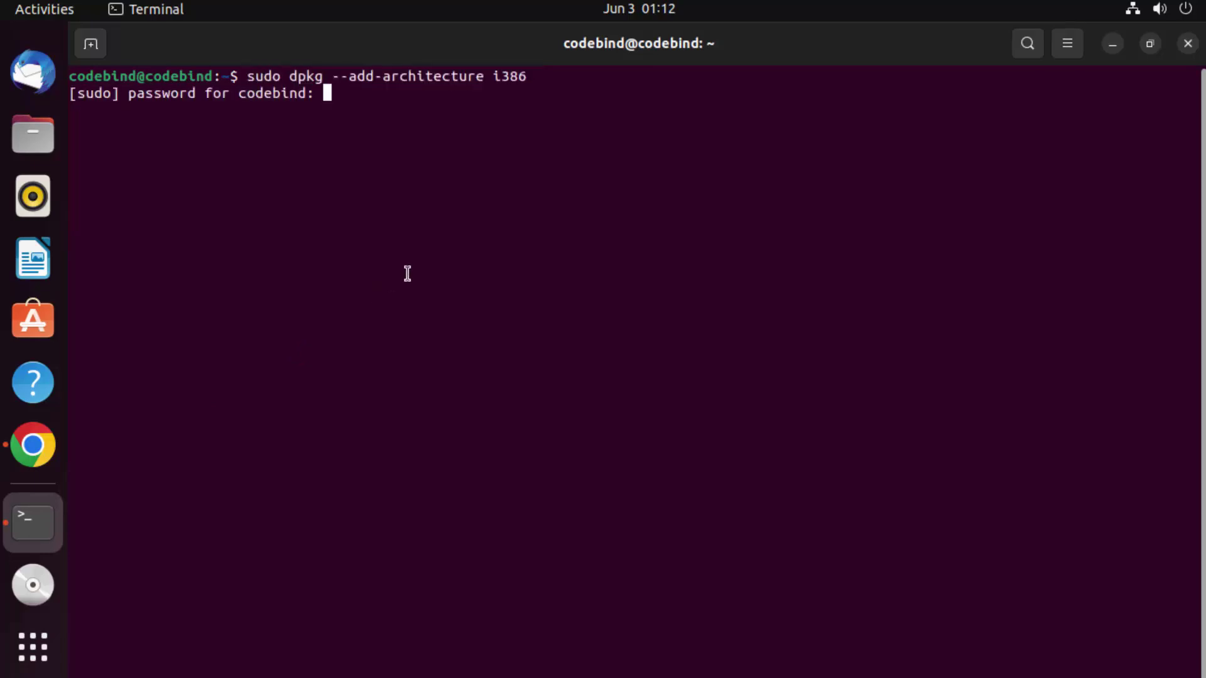
{"action": "key", "text": "Return"}
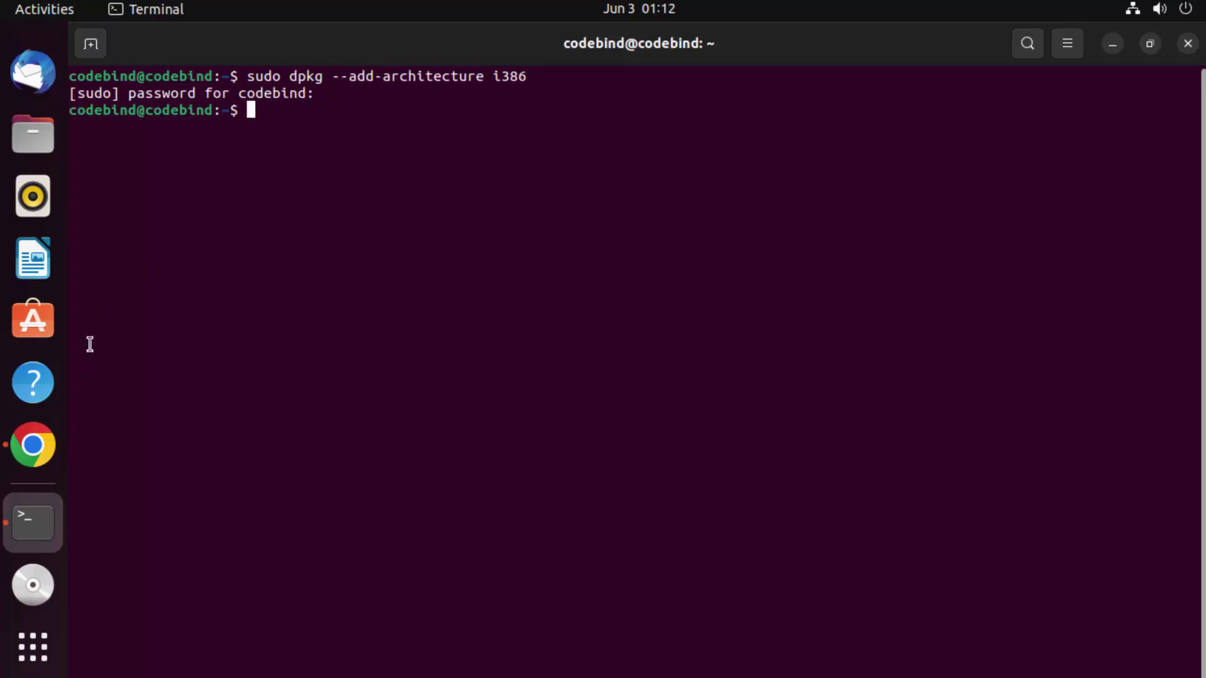
{"action": "left_click", "coordinate": [35, 447]}
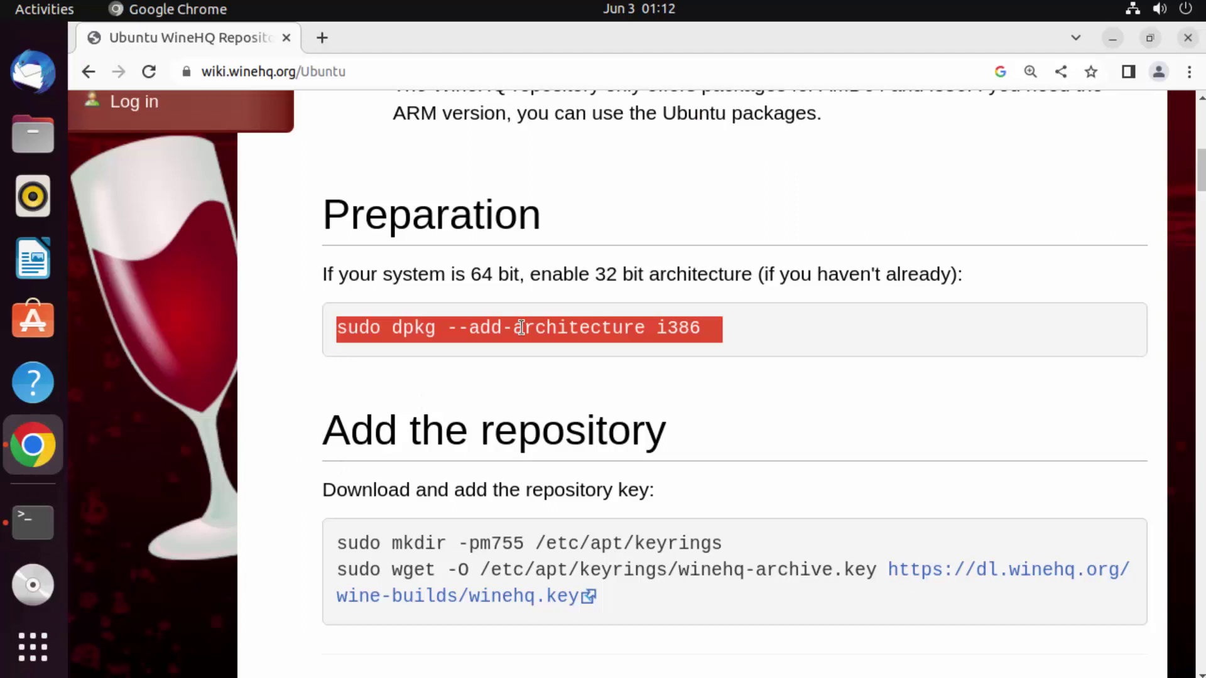
Create the /etc/apt/keyrings directory with the wiki's sudo mkdir -pm755 command
{"action": "scroll", "coordinate": [522, 327], "scroll_direction": "down", "scroll_amount": 3}
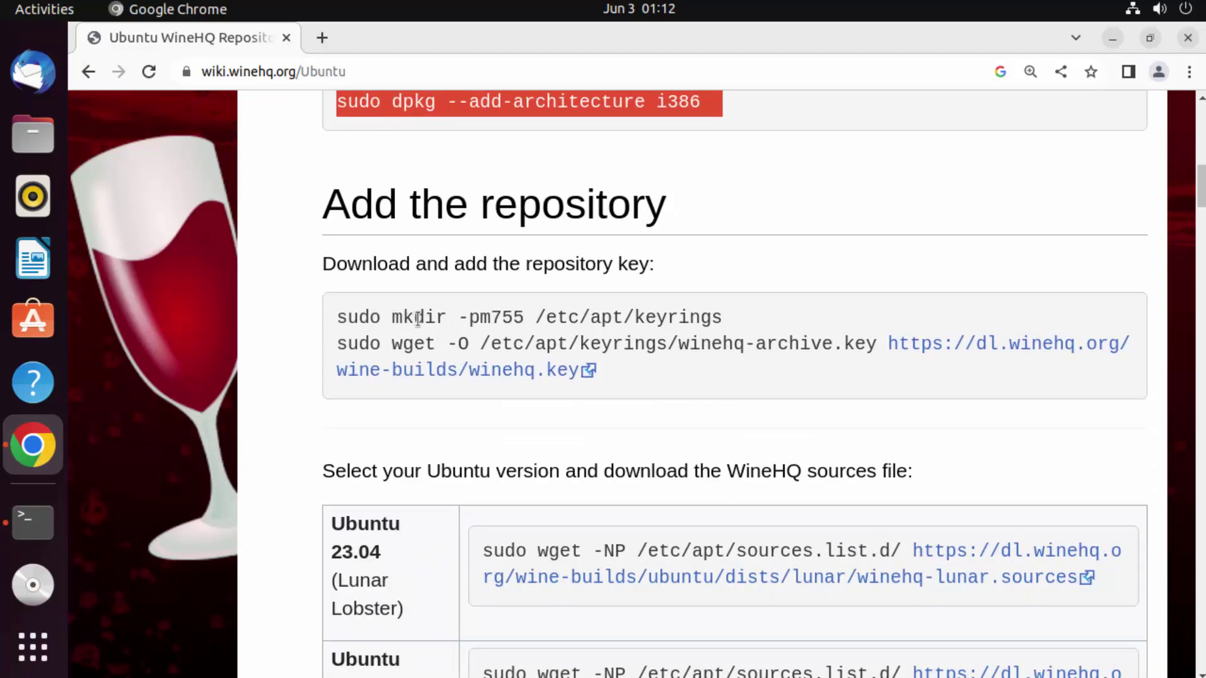
{"action": "triple_click", "coordinate": [418, 319]}
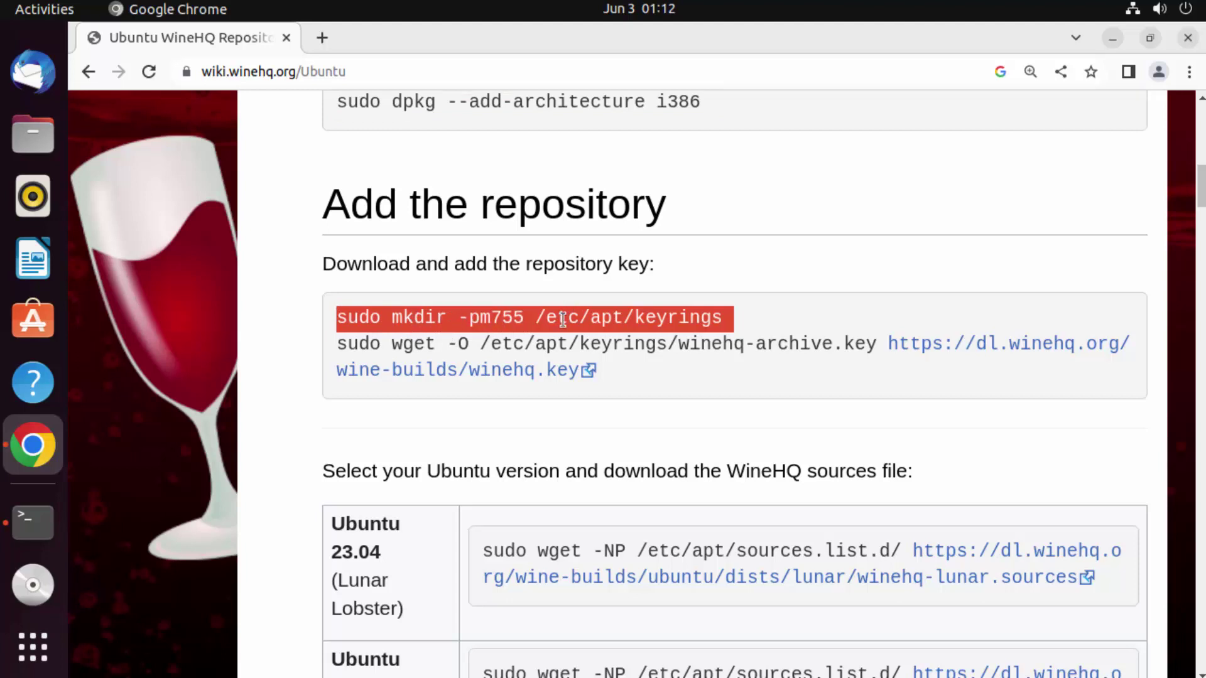
{"action": "left_click", "coordinate": [35, 524]}
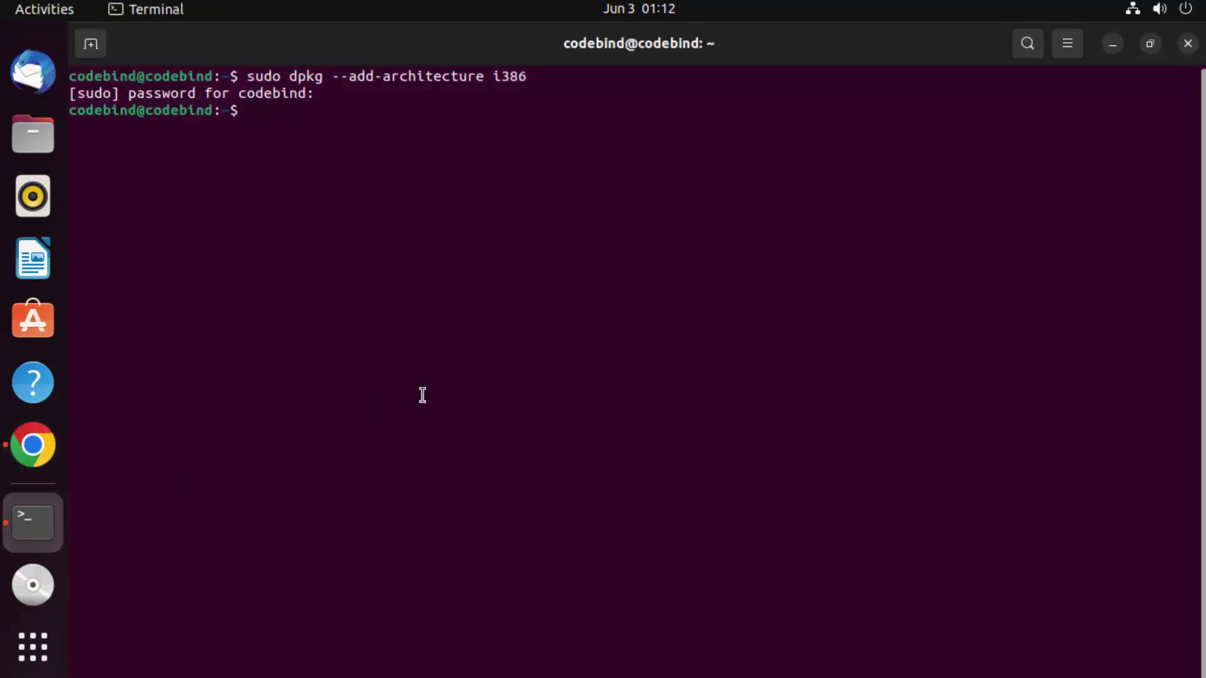
{"action": "key", "text": "ctrl+shift+v"}
{"action": "key", "text": "Return"}
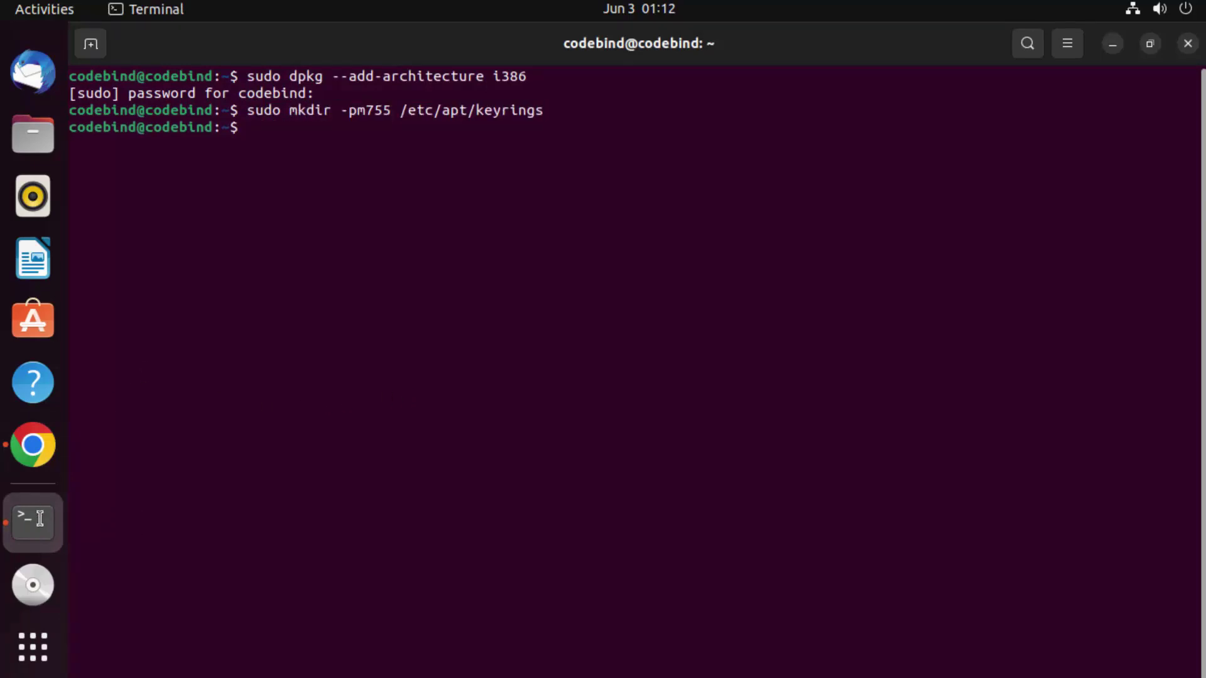
Download the WineHQ key to /etc/apt/keyrings/winehq-archive.key with the wiki's wget command
{"action": "left_click", "coordinate": [36, 464]}
{"action": "triple_click", "coordinate": [373, 343]}
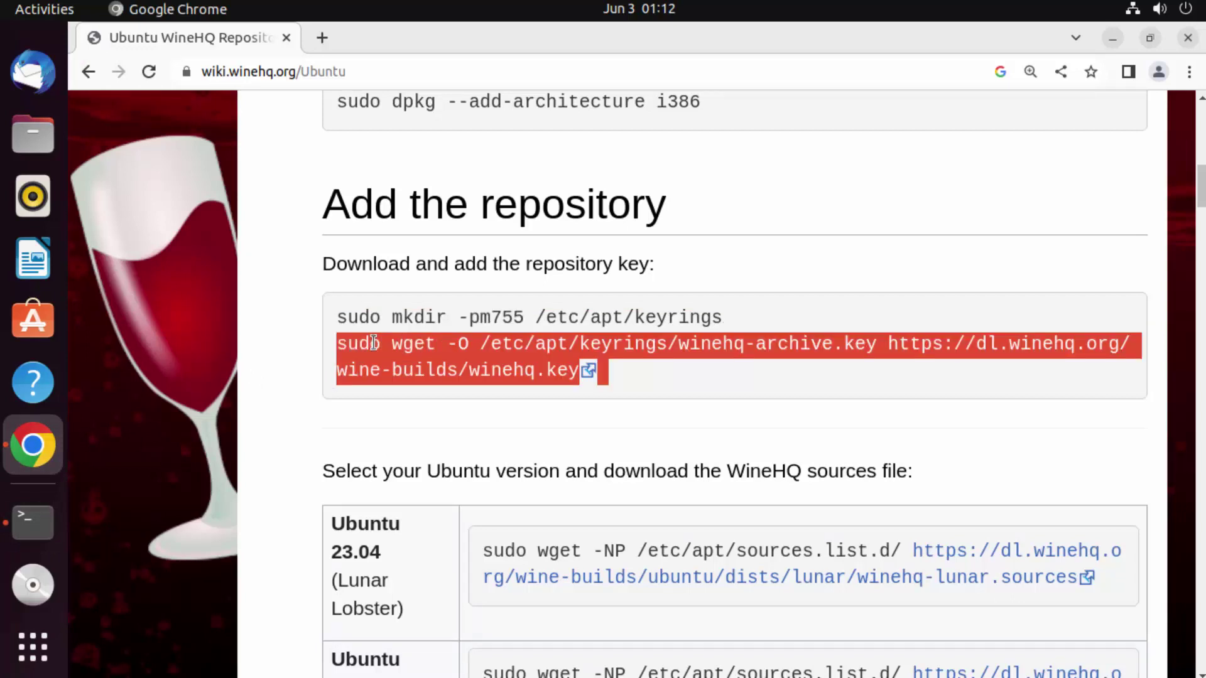
{"action": "triple_click", "coordinate": [373, 343]}
{"action": "left_click", "coordinate": [33, 522]}
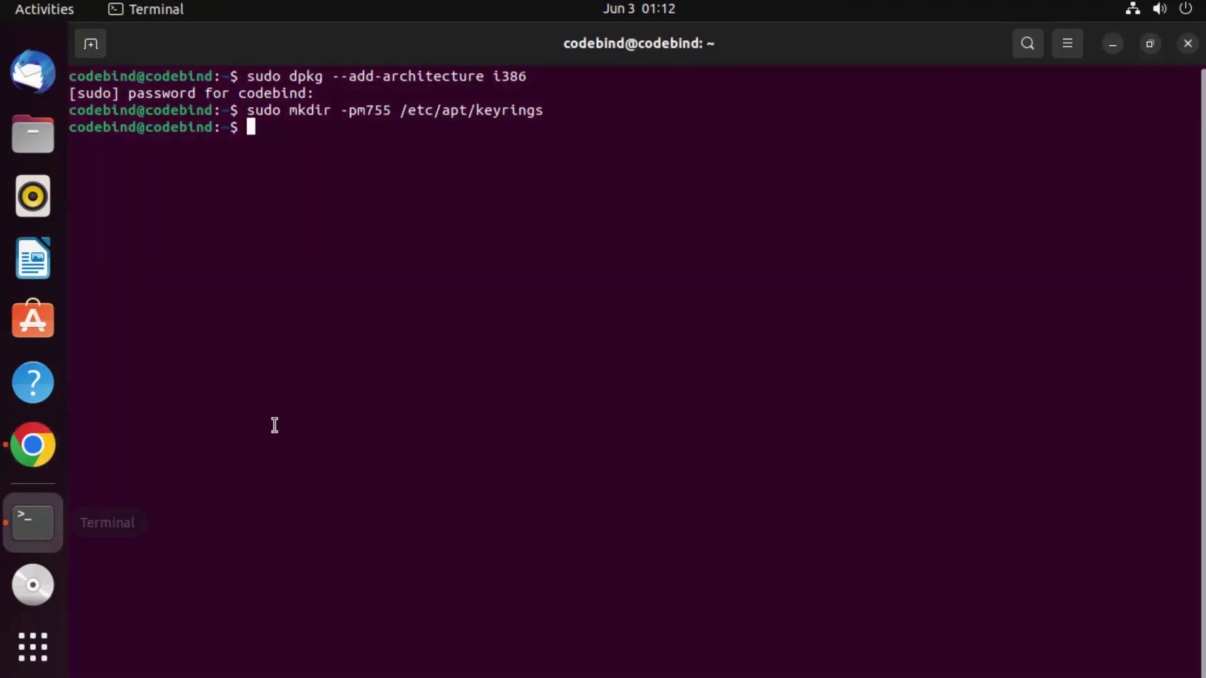
{"action": "key", "text": "ctrl+shift+v"}
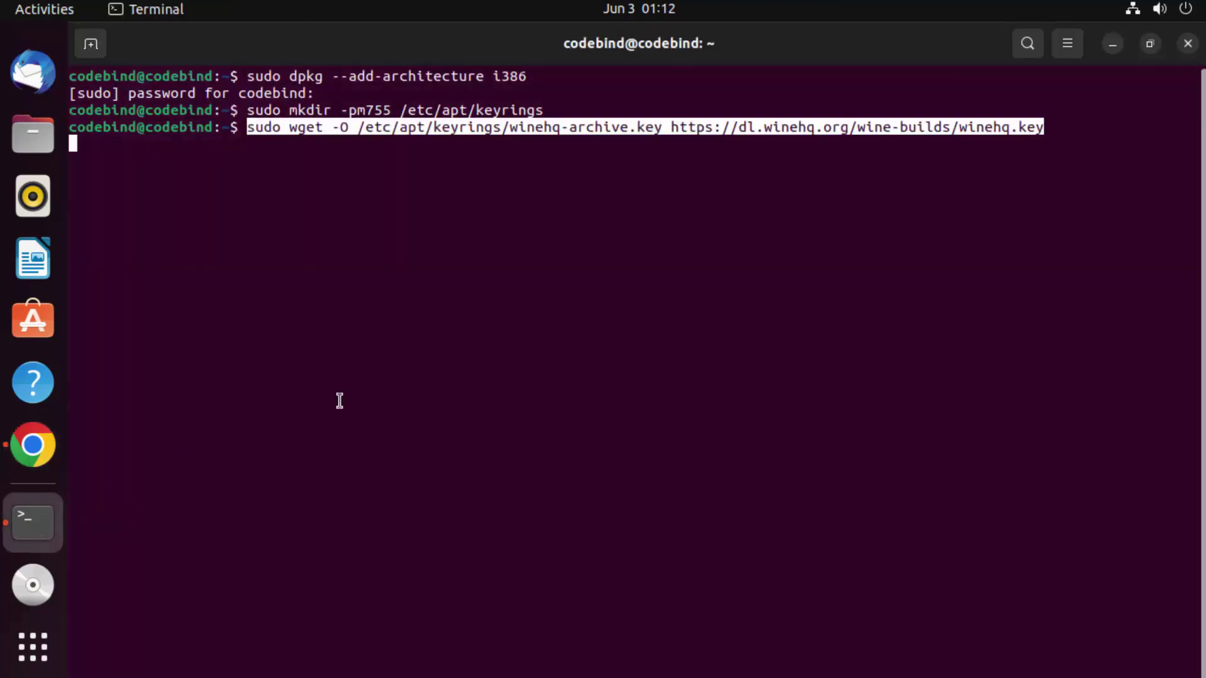
{"action": "key", "text": "Return"}
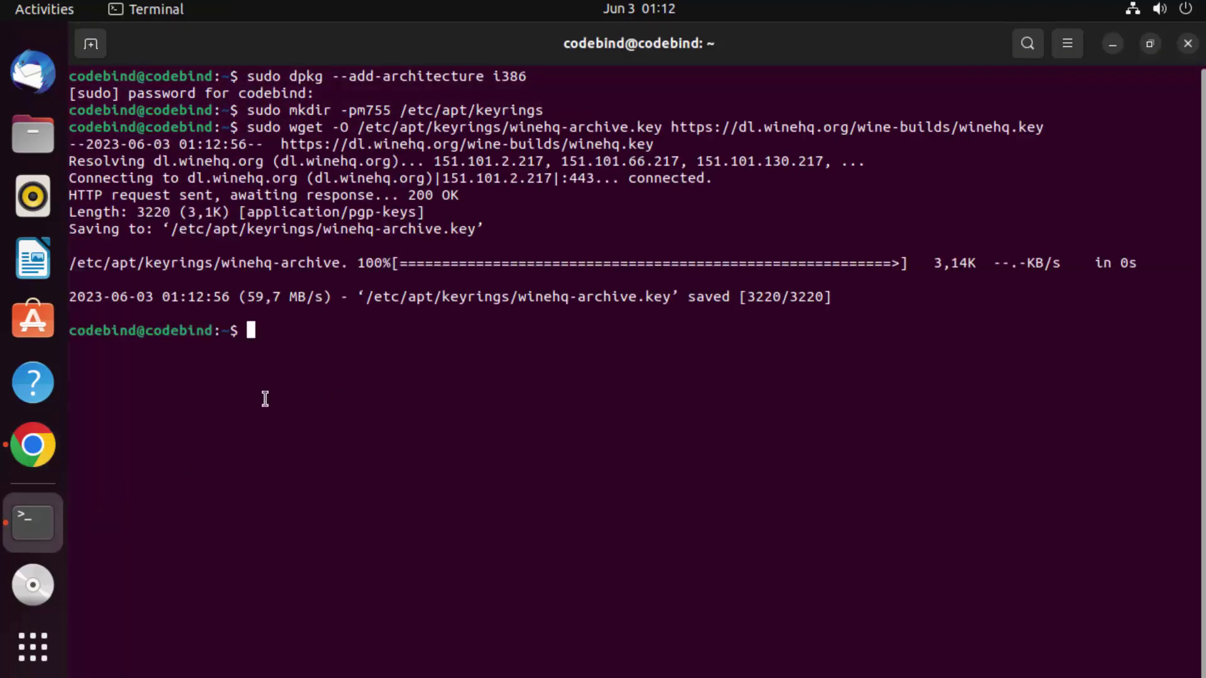
Scroll the WineHQ Ubuntu wiki to the per-version table and select the Ubuntu 22.04 jammy wget command
{"action": "left_click", "coordinate": [62, 460]}
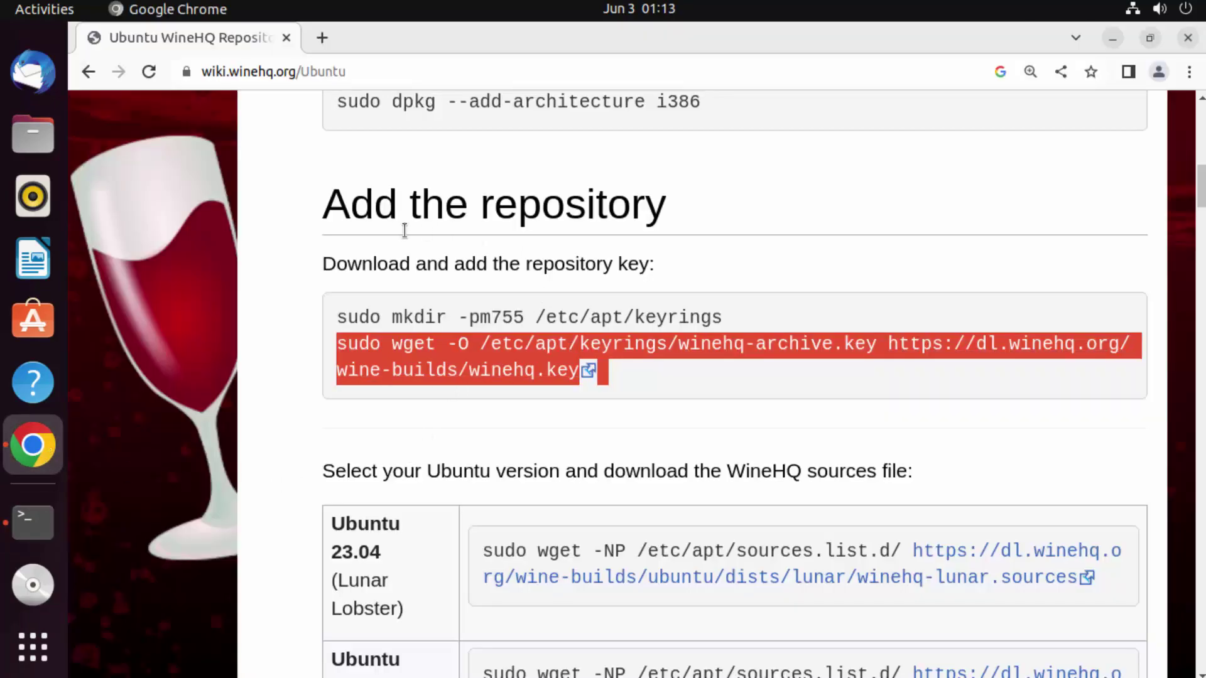
{"action": "scroll", "coordinate": [660, 236], "scroll_direction": "down", "scroll_amount": 5}
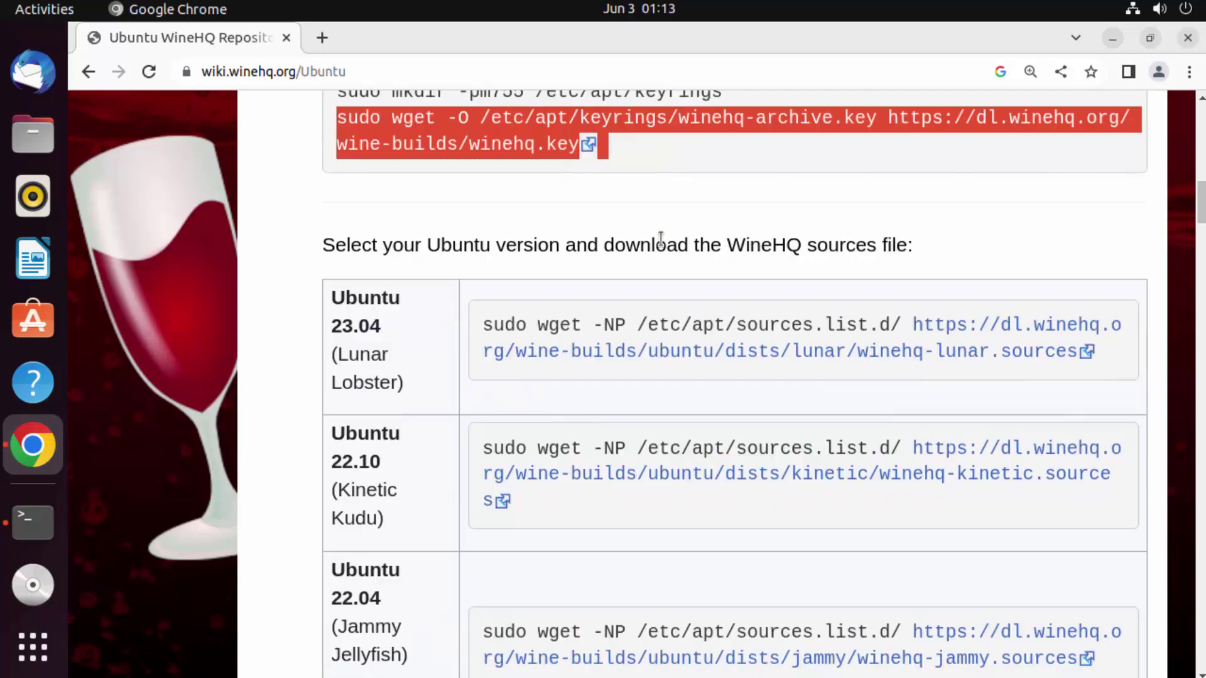
{"action": "scroll", "coordinate": [660, 237], "scroll_direction": "down", "scroll_amount": 3}
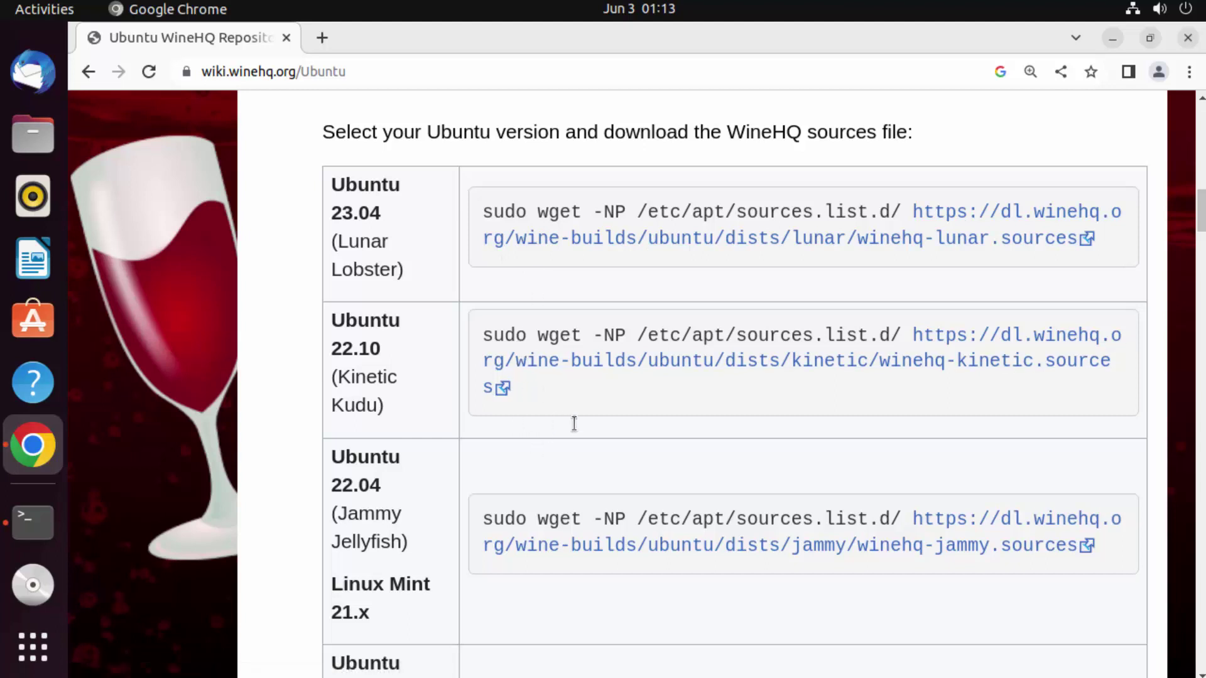
{"action": "scroll", "coordinate": [574, 424], "scroll_direction": "down", "scroll_amount": 3}
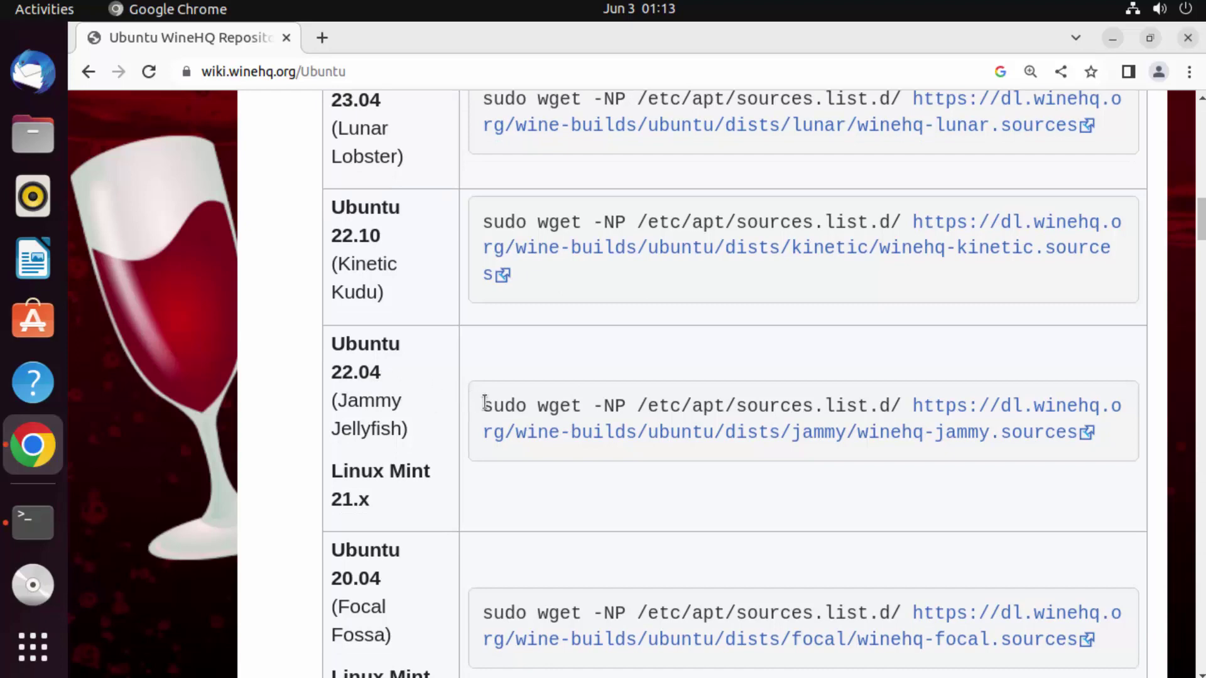
{"action": "left_click_drag", "start_coordinate": [483, 405], "coordinate": [1094, 460]}
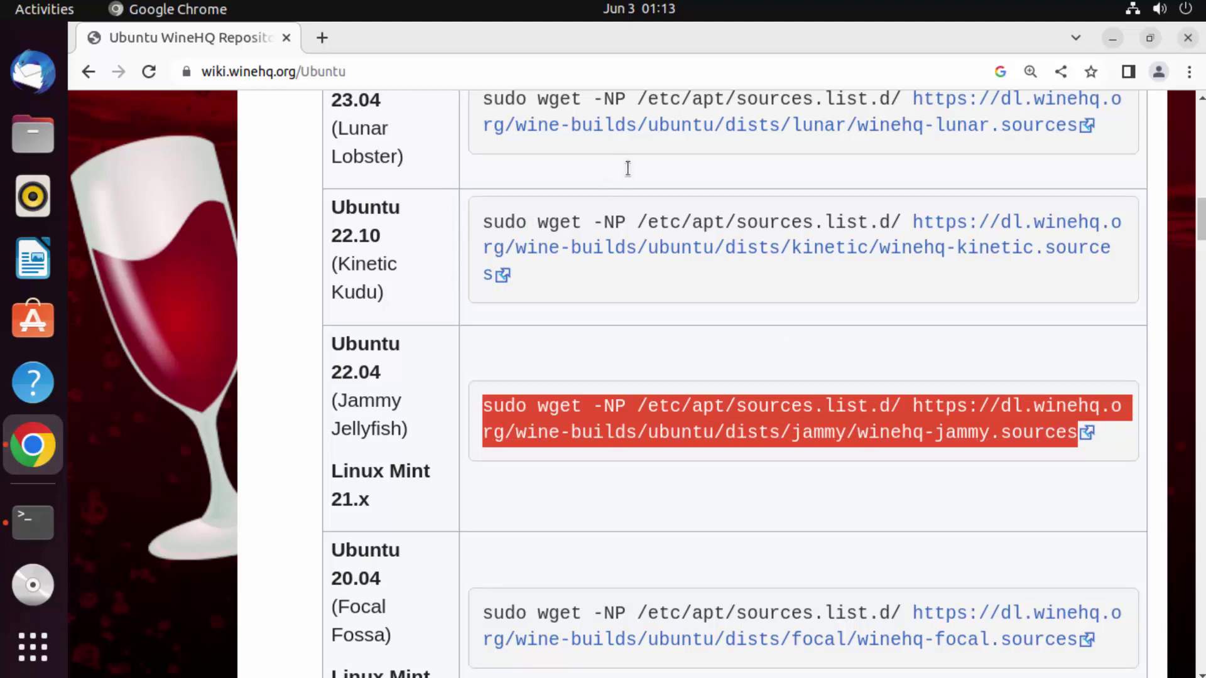
{"action": "left_click", "coordinate": [594, 169]}
{"action": "scroll", "coordinate": [503, 231], "scroll_direction": "up", "scroll_amount": 2}
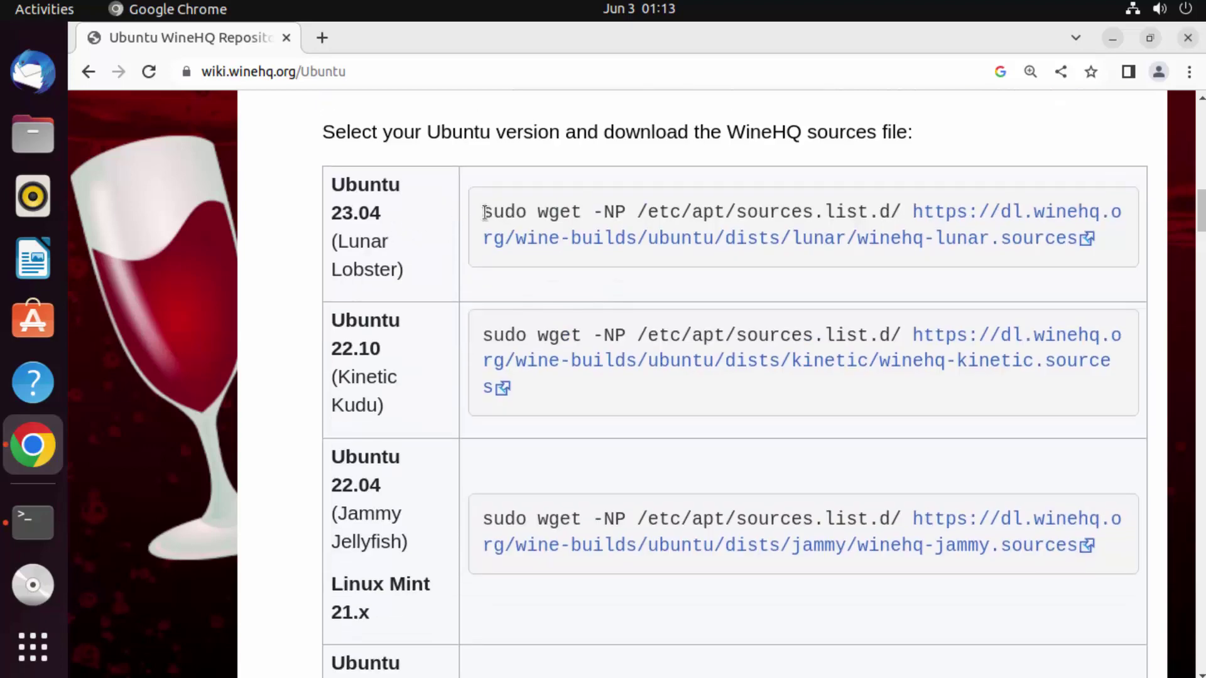
{"action": "left_click_drag", "start_coordinate": [485, 214], "coordinate": [495, 215]}
{"action": "scroll", "coordinate": [634, 290], "scroll_direction": "down", "scroll_amount": 2}
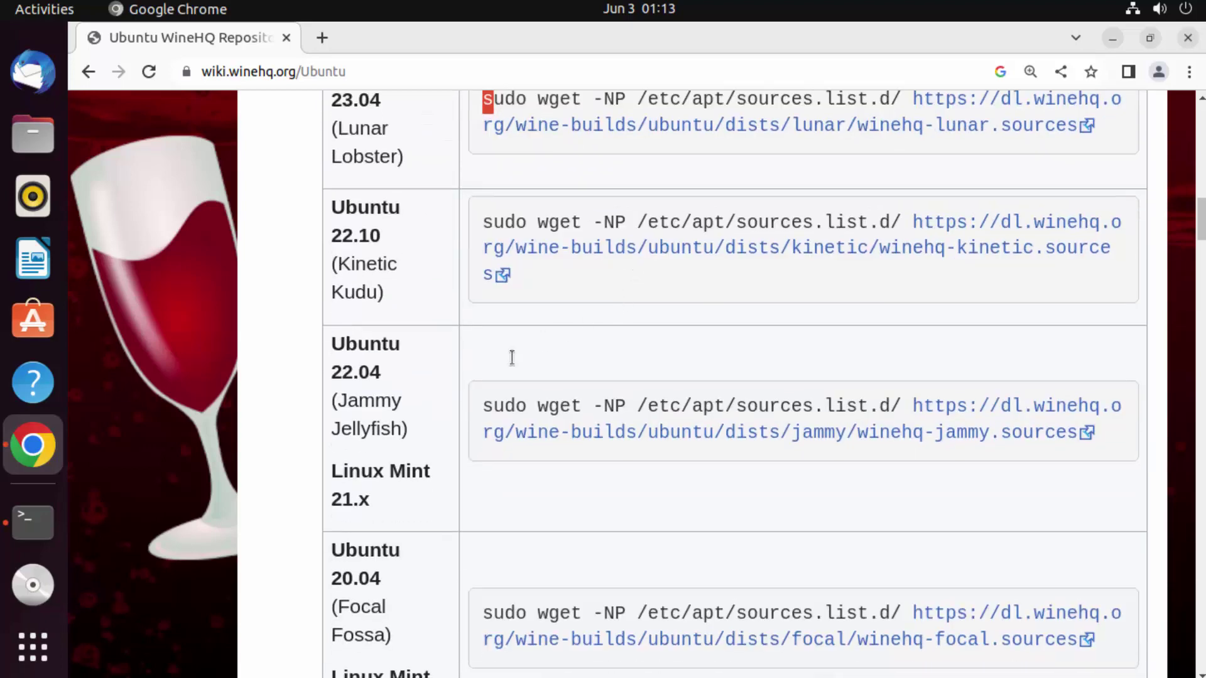
{"action": "left_click_drag", "start_coordinate": [483, 407], "coordinate": [1128, 465]}
{"action": "key", "text": "ctrl+c"}
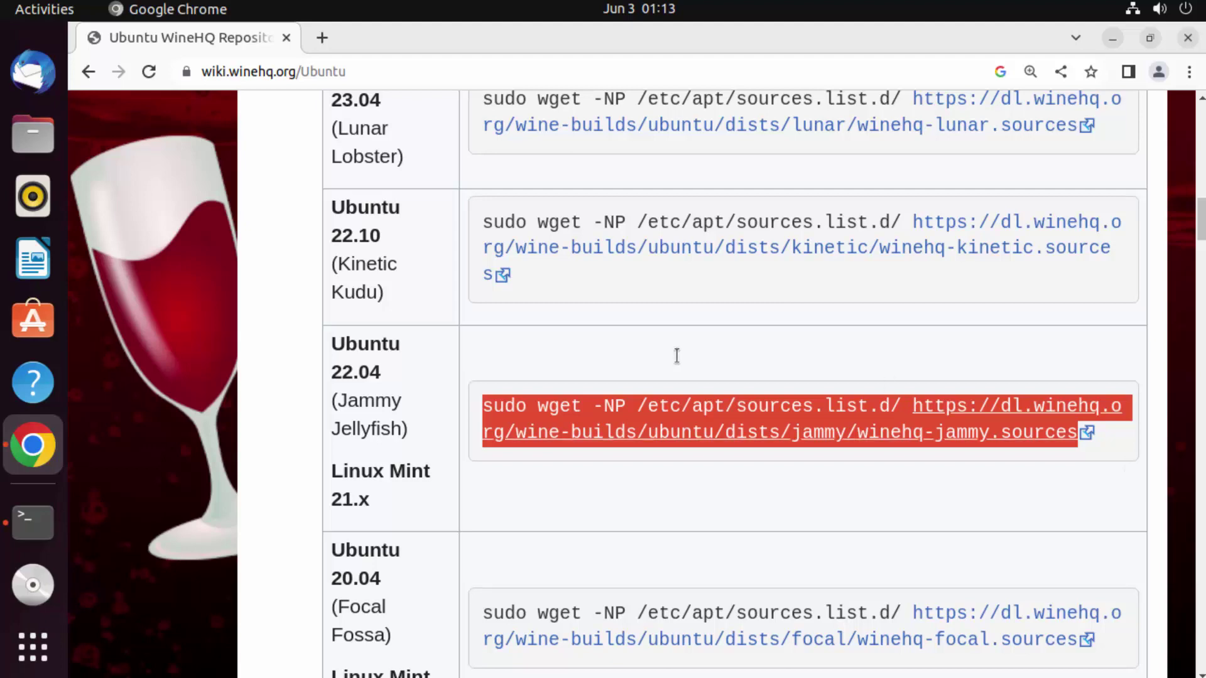
Run the jammy wget -NP command, downloading winehq-jammy.sources into /etc/apt/sources.list.d/
{"action": "left_click", "coordinate": [32, 523]}
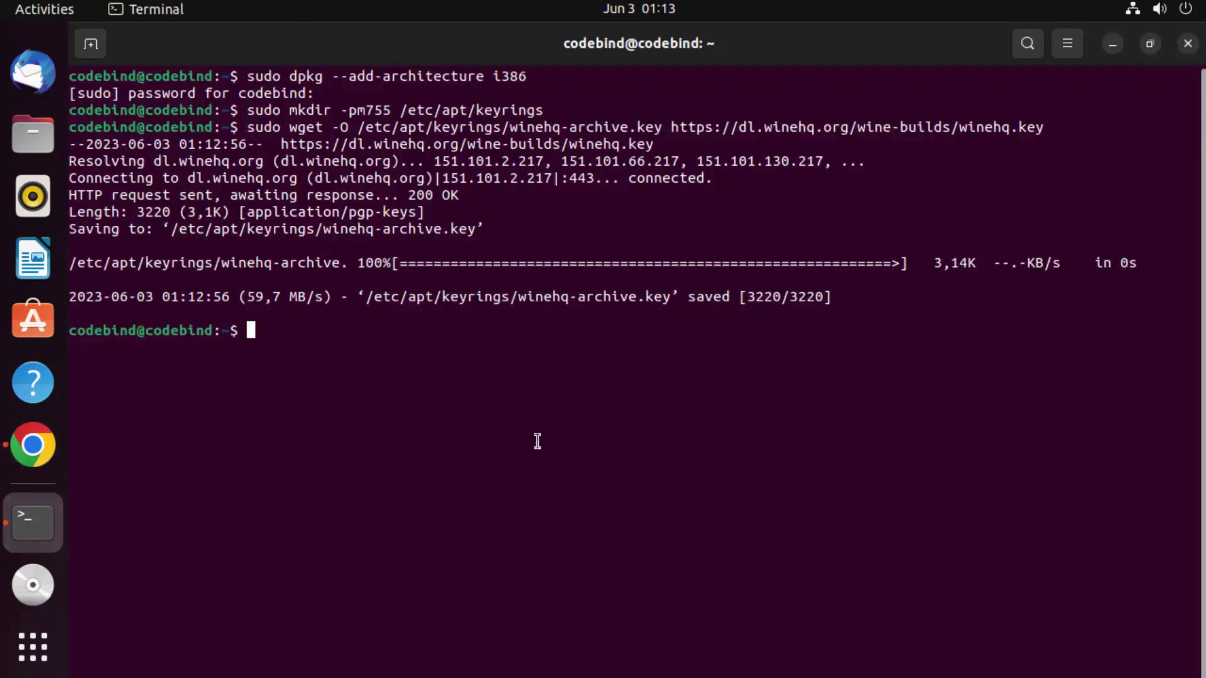
{"action": "key", "text": "ctrl+shift+v"}
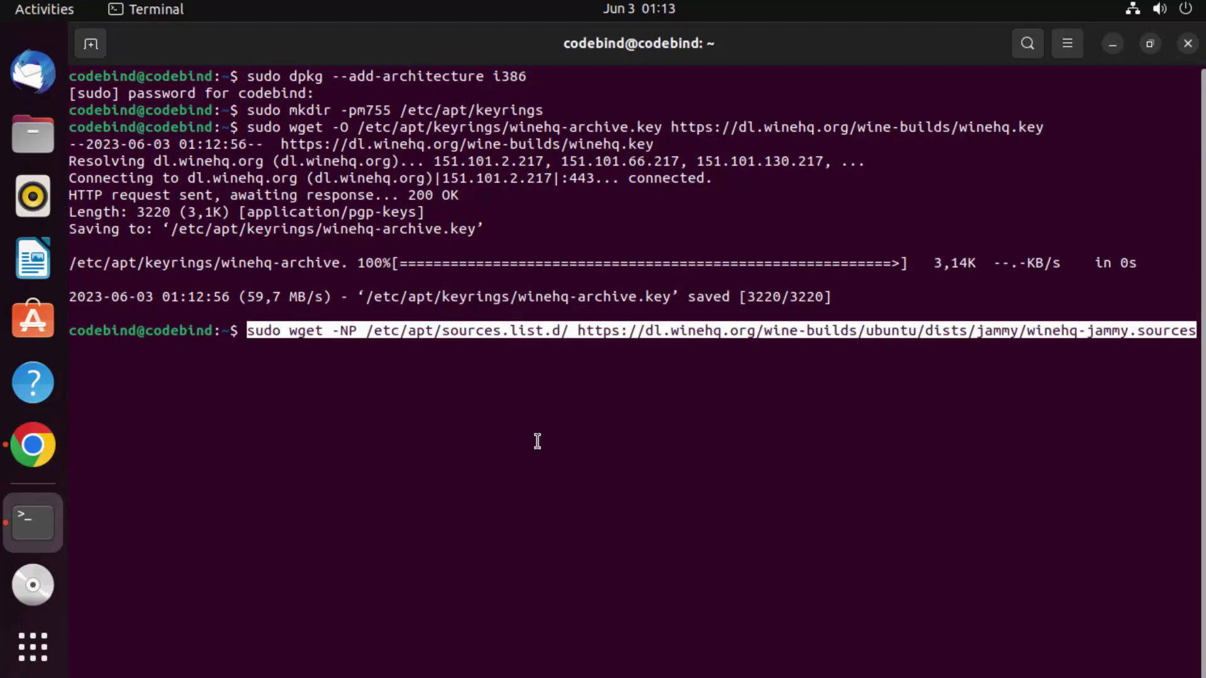
{"action": "key", "text": "Return"}
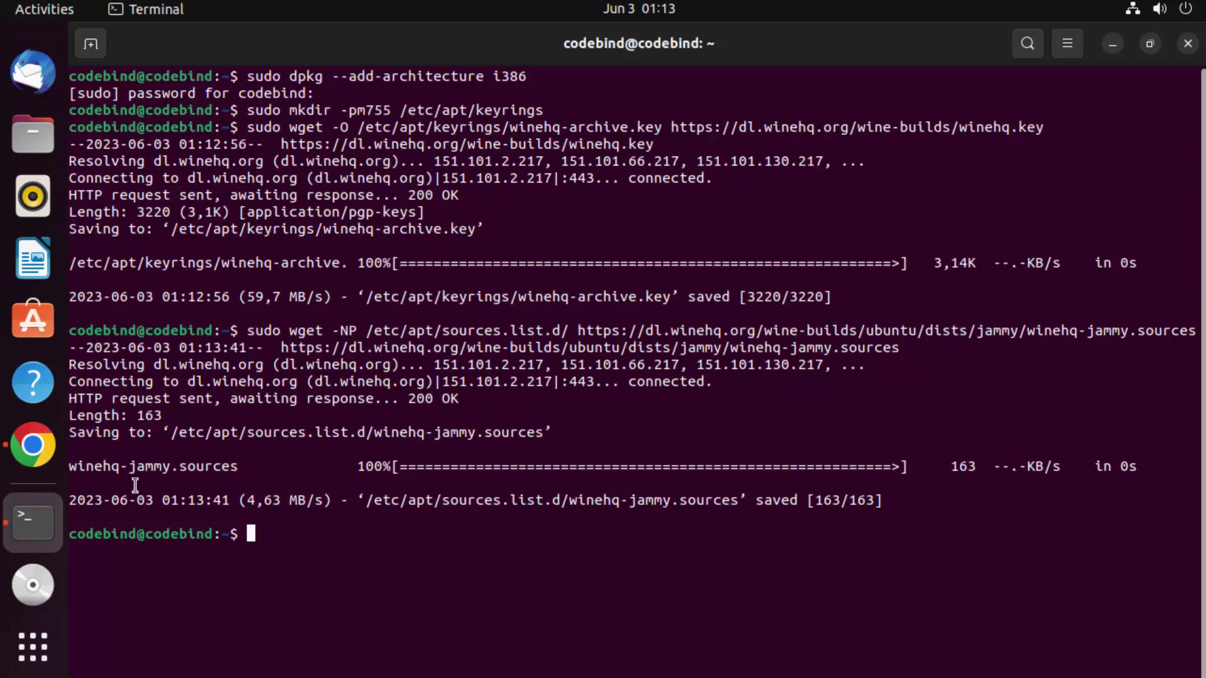
Select the wiki's sudo apt update command and postpone the Software Updater with Remind Me Later
{"action": "left_click", "coordinate": [43, 449]}
{"action": "scroll", "coordinate": [406, 404], "scroll_direction": "up", "scroll_amount": 3}
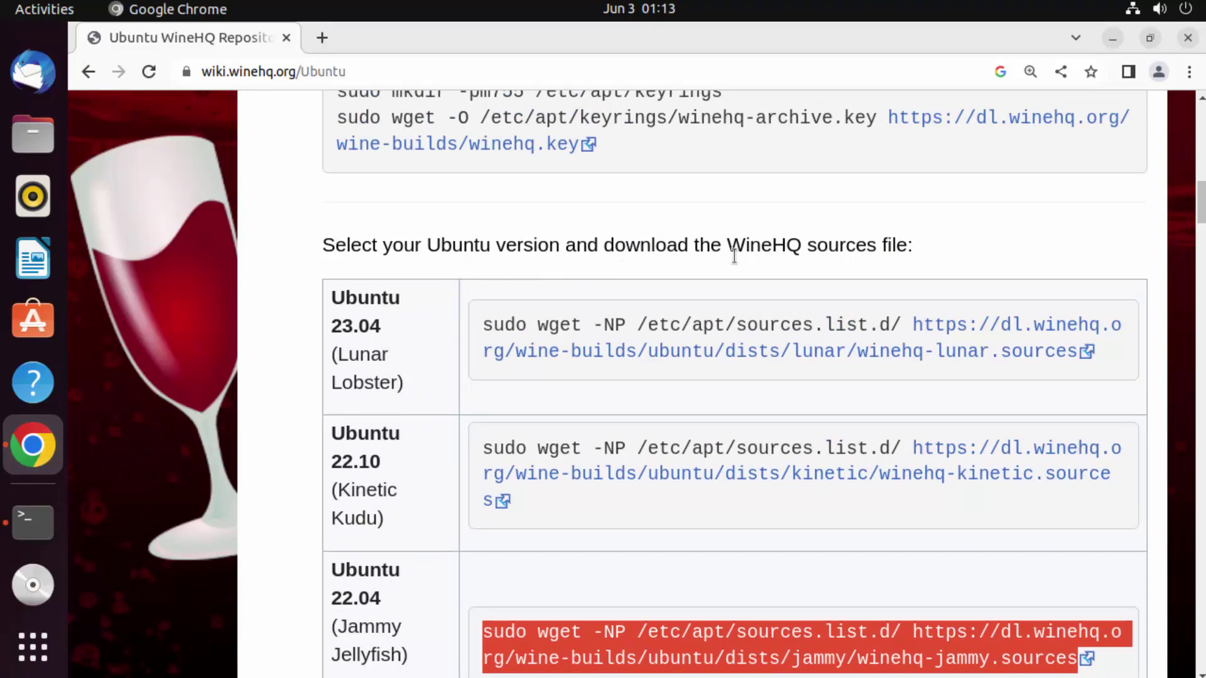
{"action": "scroll", "coordinate": [791, 264], "scroll_direction": "down", "scroll_amount": 8}
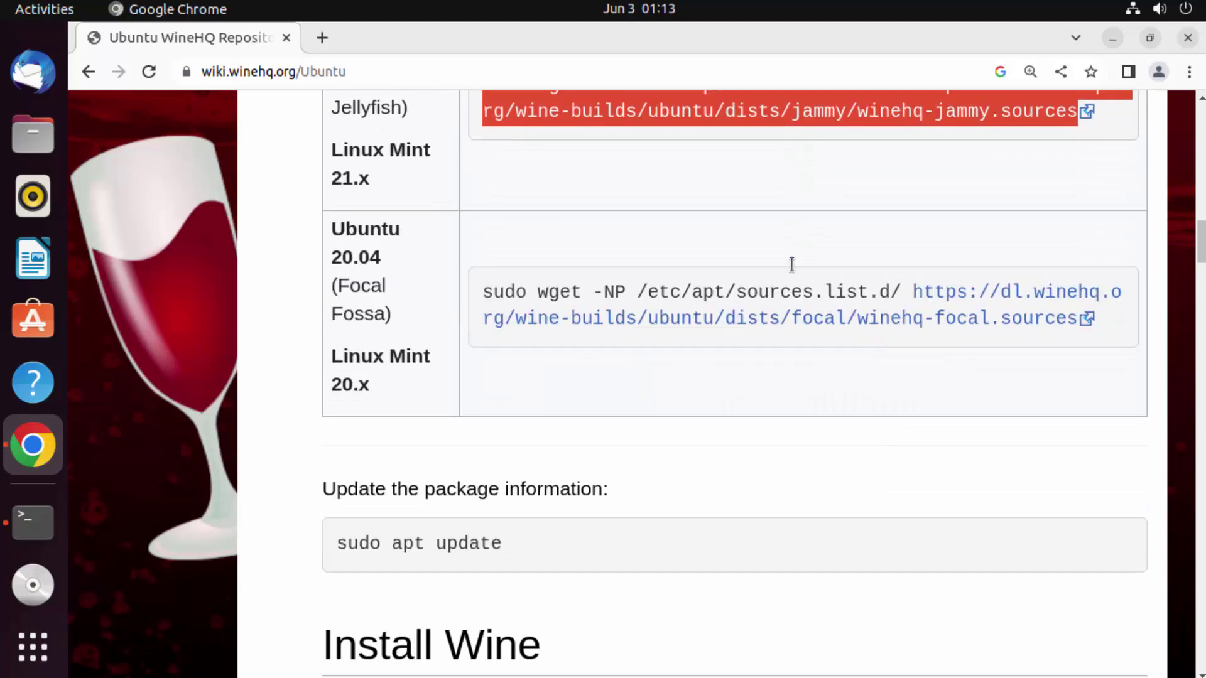
{"action": "scroll", "coordinate": [659, 319], "scroll_direction": "down", "scroll_amount": 3}
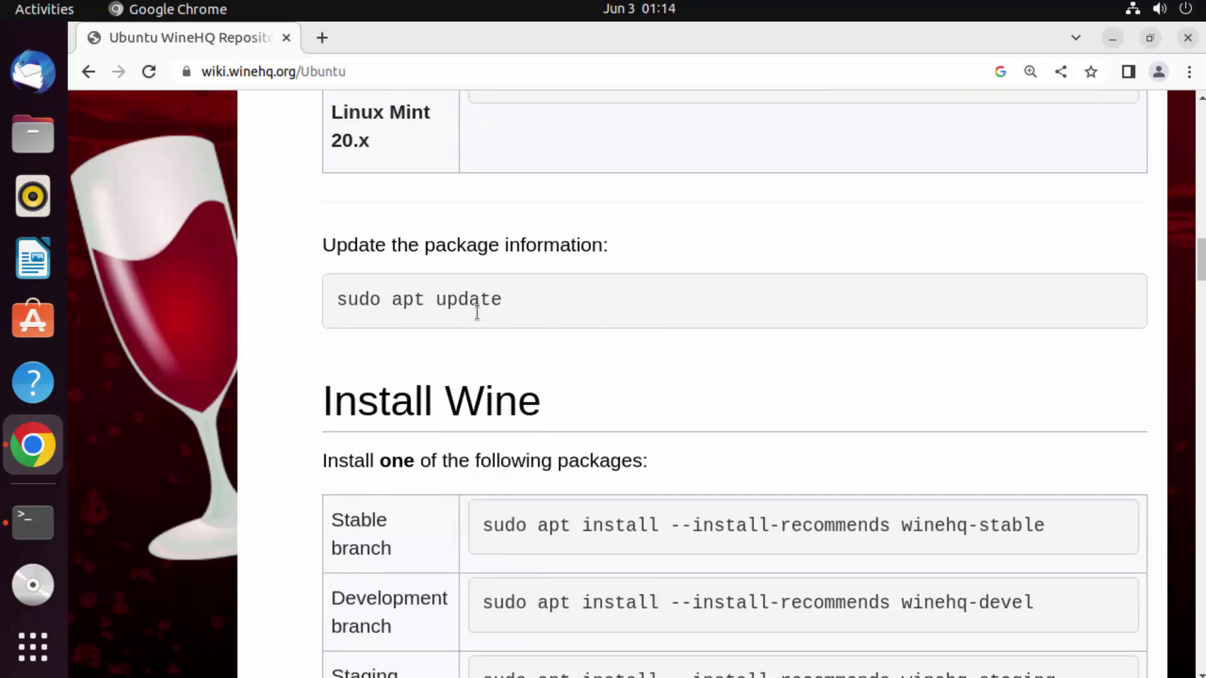
{"action": "triple_click", "coordinate": [476, 301]}
{"action": "key", "text": "ctrl+c"}
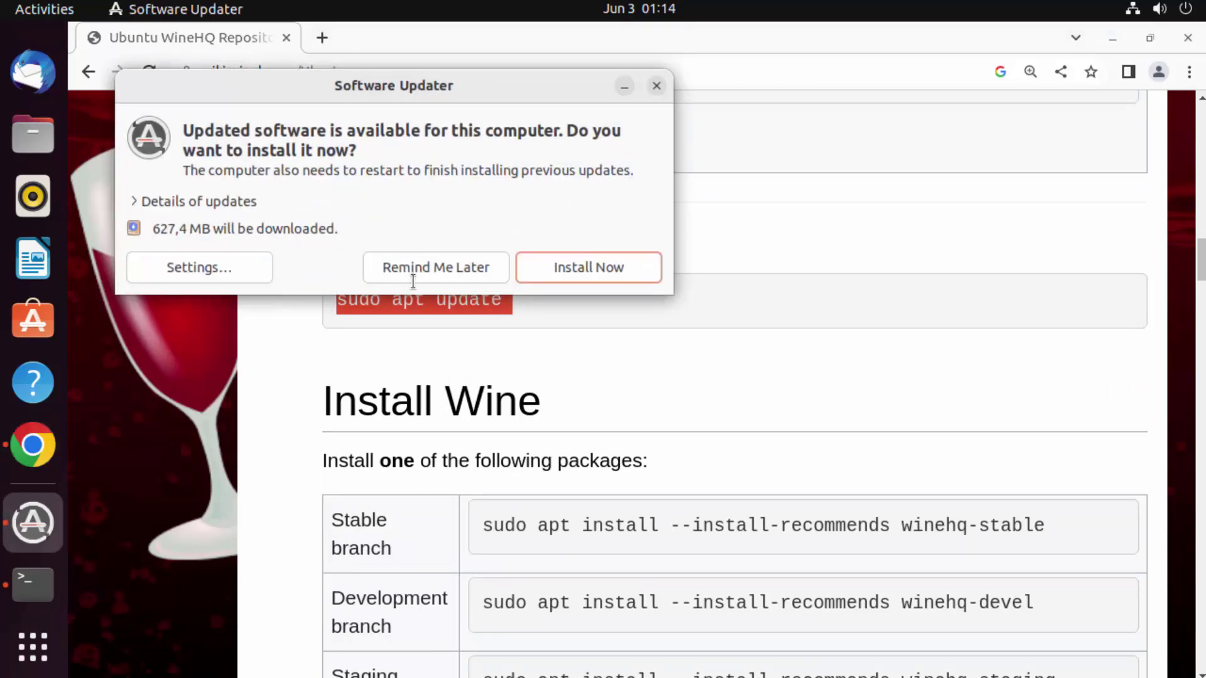
{"action": "left_click", "coordinate": [406, 275]}
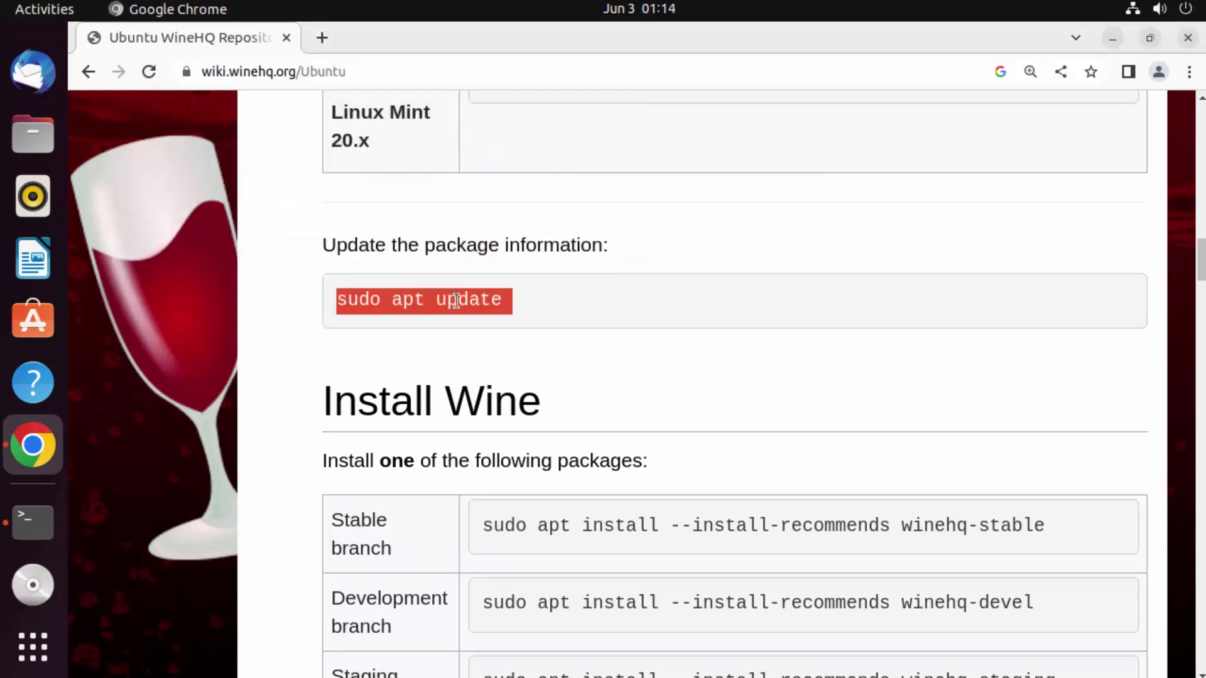
{"action": "left_click", "coordinate": [33, 523]}
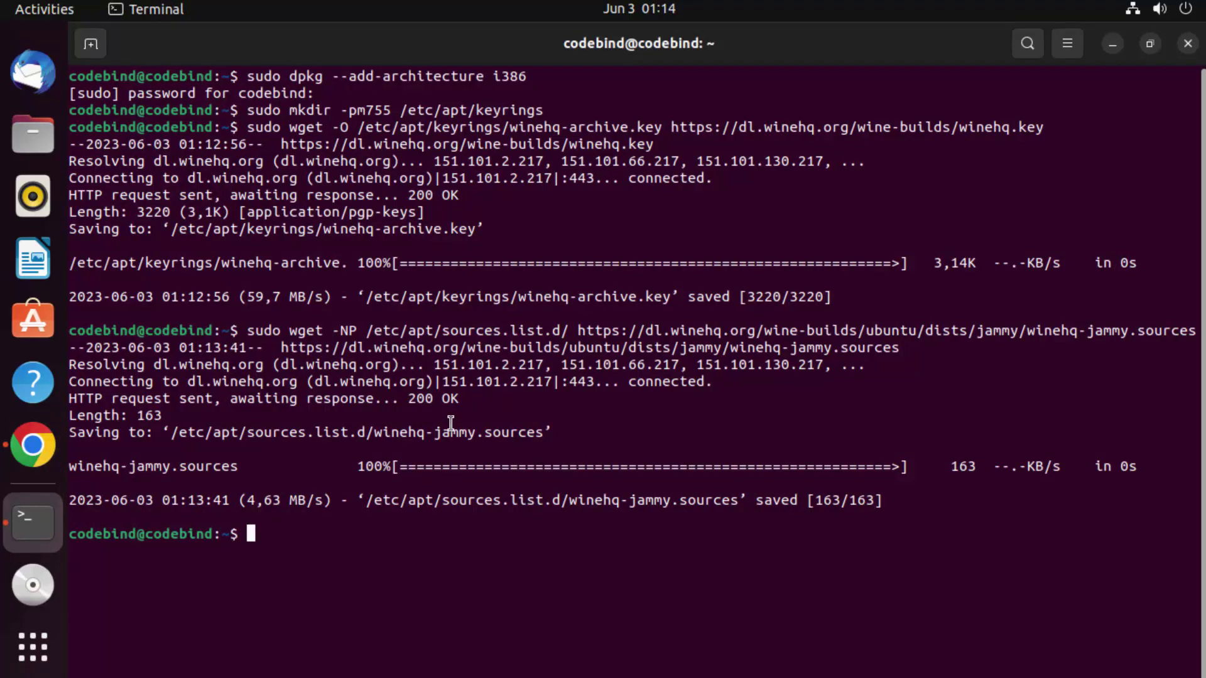
Run sudo apt update to fetch the WineHQ jammy package lists
{"action": "key", "text": "ctrl+shift+v"}
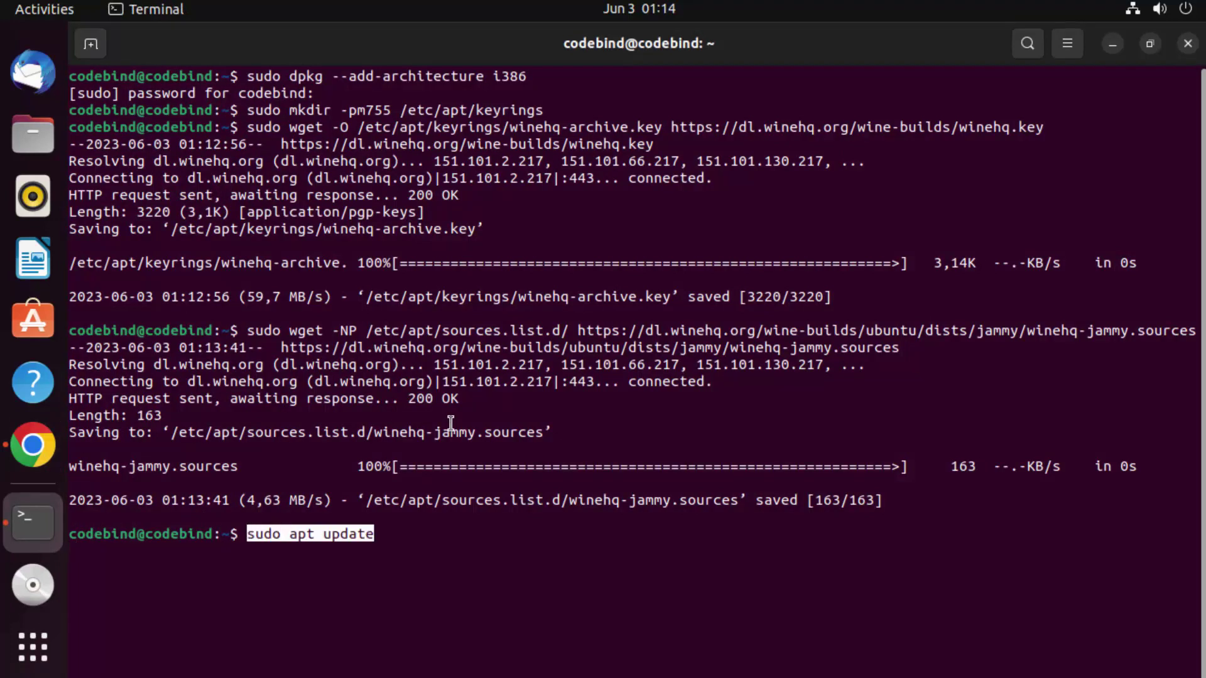
{"action": "key", "text": "Return"}
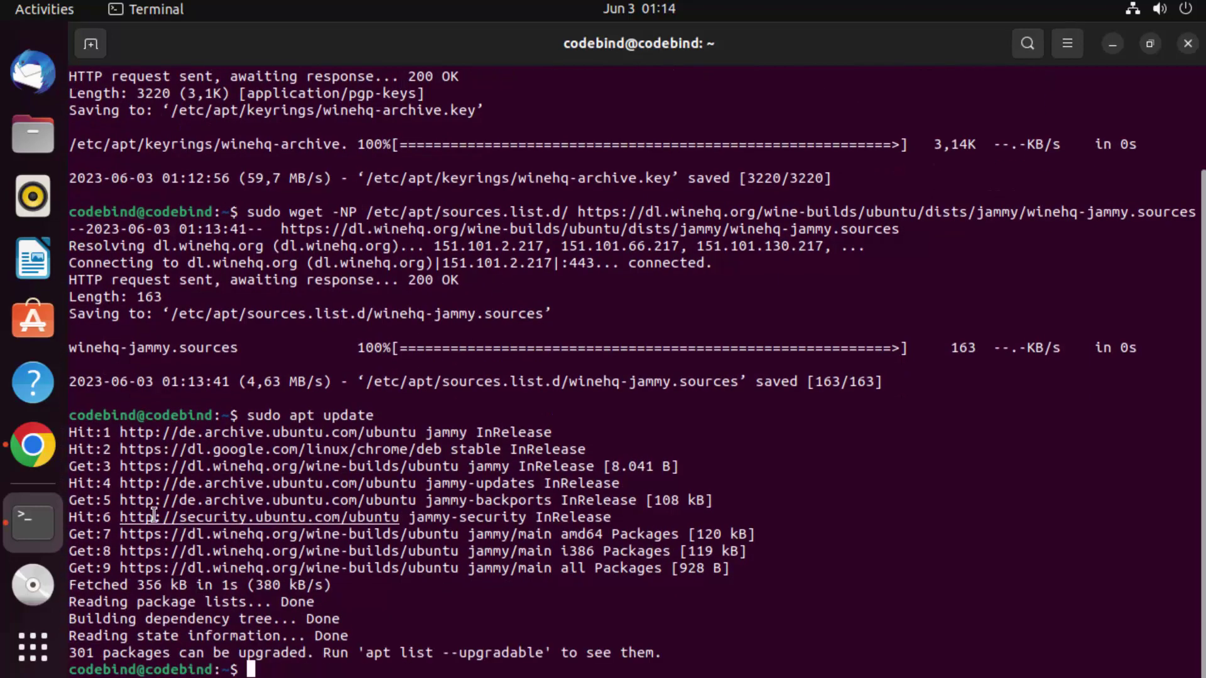
{"action": "left_click_drag", "start_coordinate": [137, 534], "coordinate": [472, 533]}
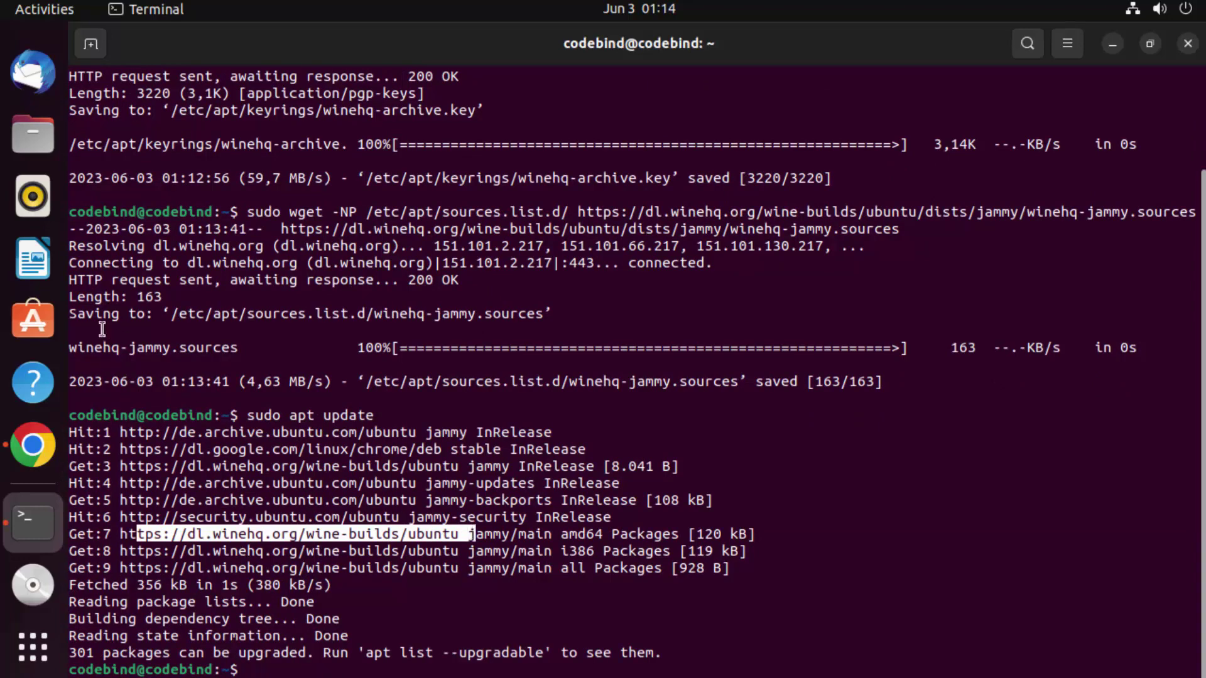
{"action": "left_click", "coordinate": [33, 445]}
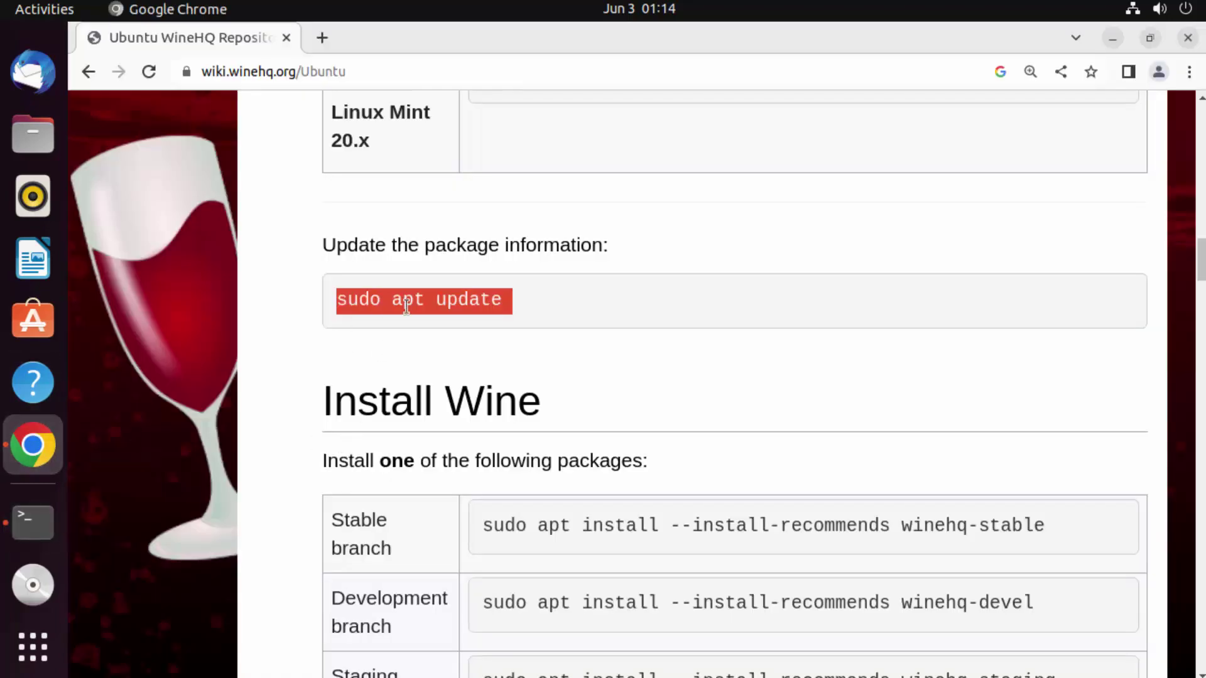
Select 'sudo apt install --install-recommends winehq-stable' under the wiki's Install Wine section
{"action": "scroll", "coordinate": [601, 278], "scroll_direction": "down", "scroll_amount": 3}
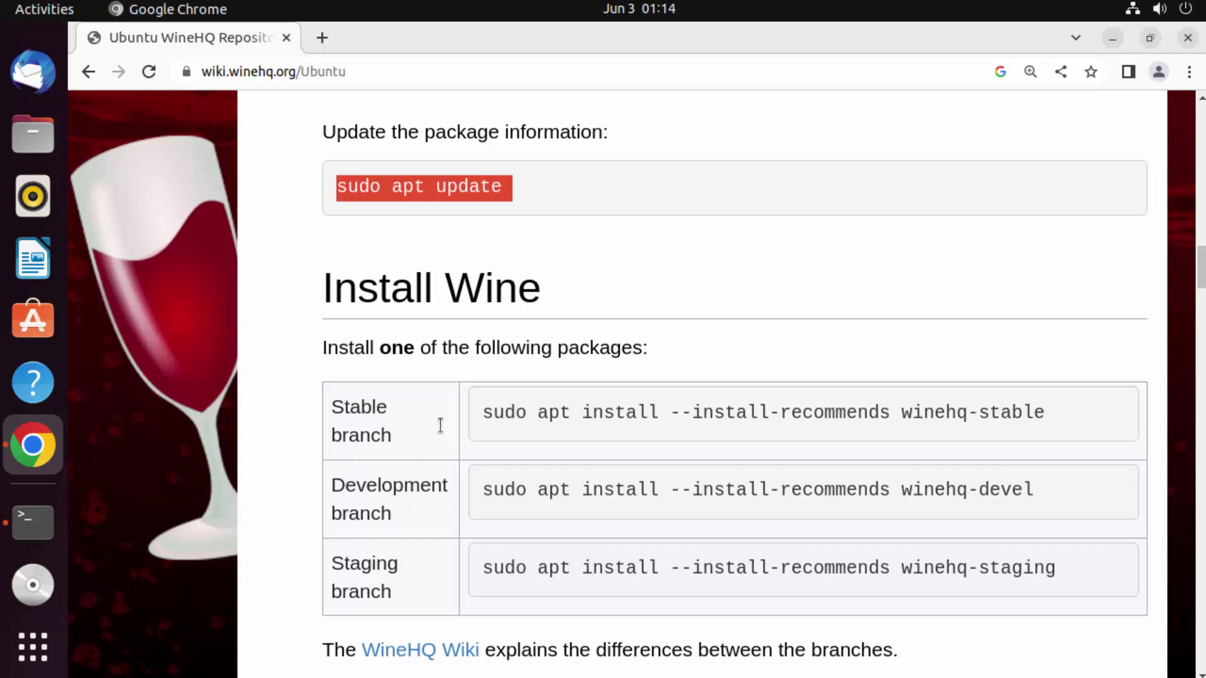
{"action": "triple_click", "coordinate": [487, 412]}
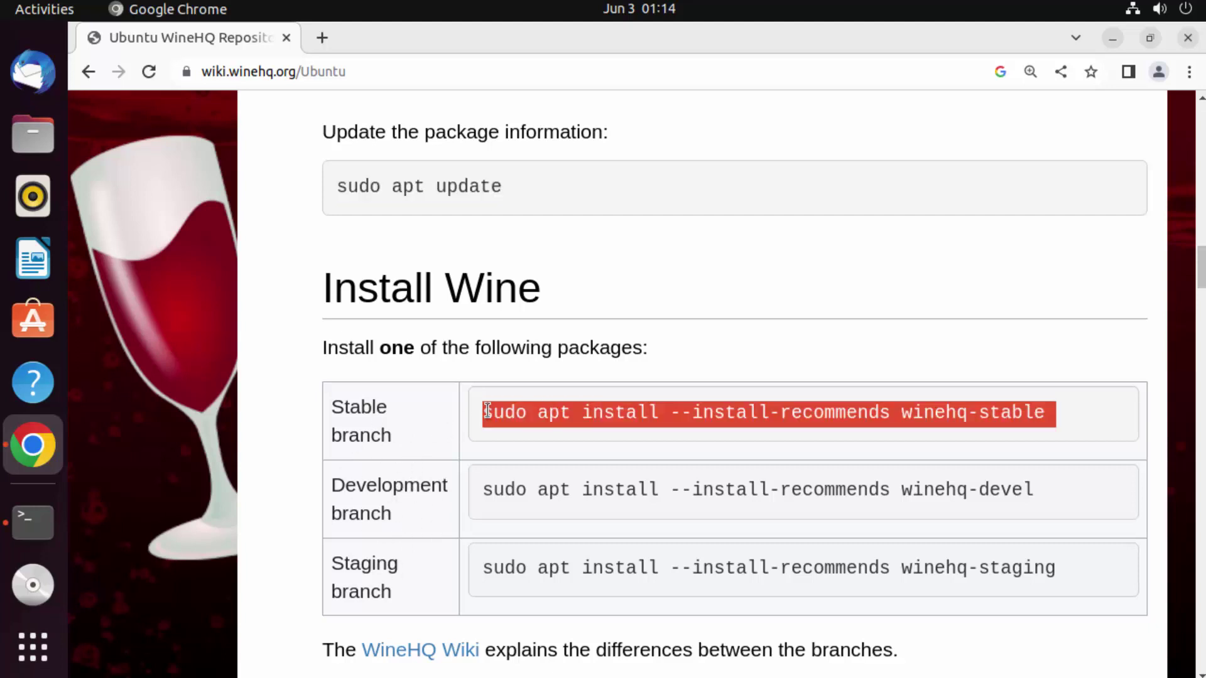
{"action": "triple_click", "coordinate": [487, 412]}
{"action": "double_click", "coordinate": [913, 493]}
{"action": "left_click", "coordinate": [650, 581]}
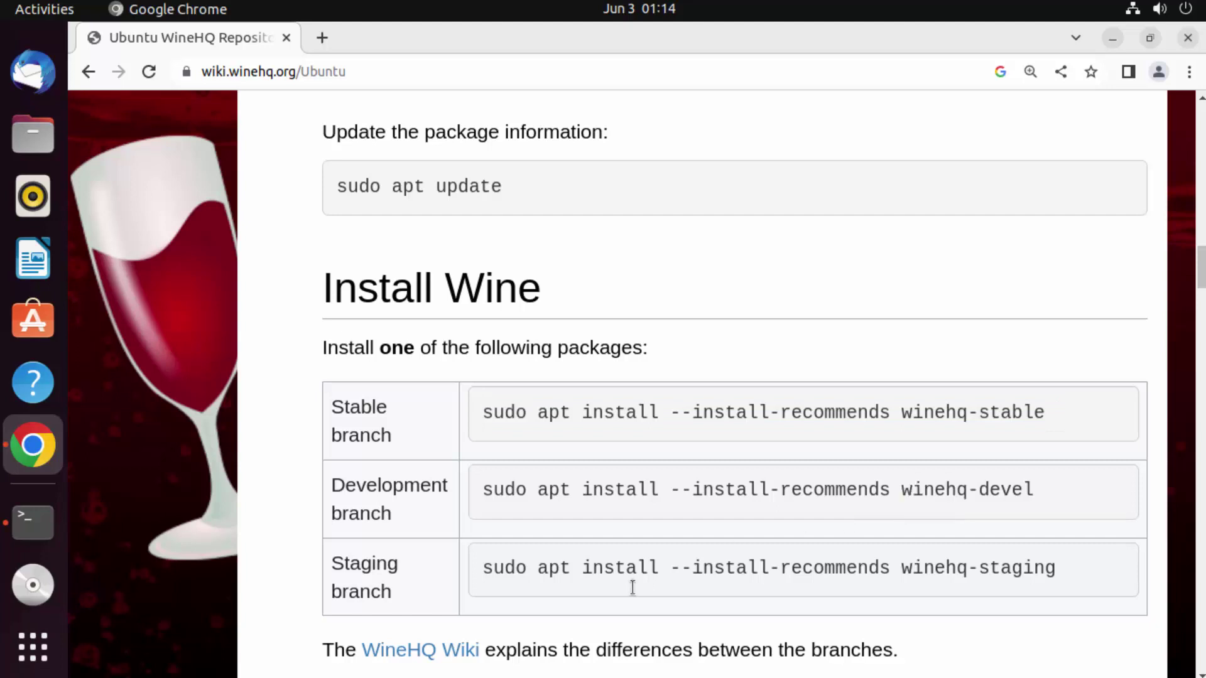
{"action": "triple_click", "coordinate": [570, 419]}
{"action": "key", "text": "ctrl+c"}
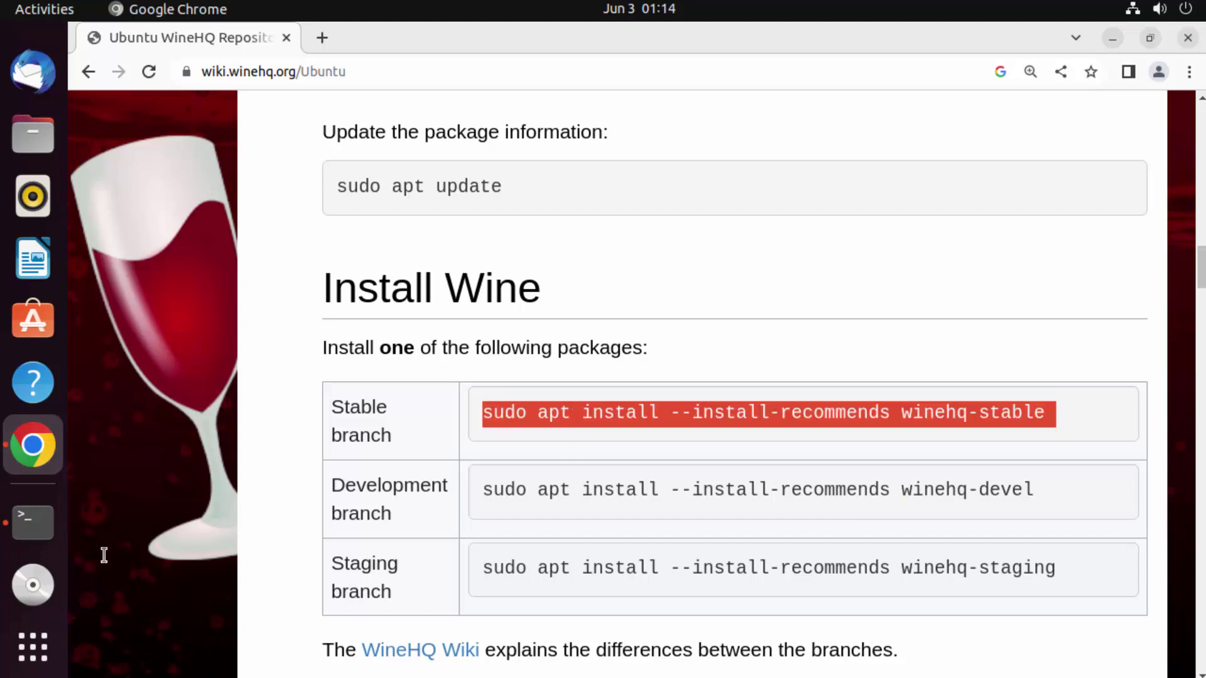
Install winehq-stable 8.0.1 with recommended packages, answering y, then clear the terminal
{"action": "left_click", "coordinate": [30, 525]}
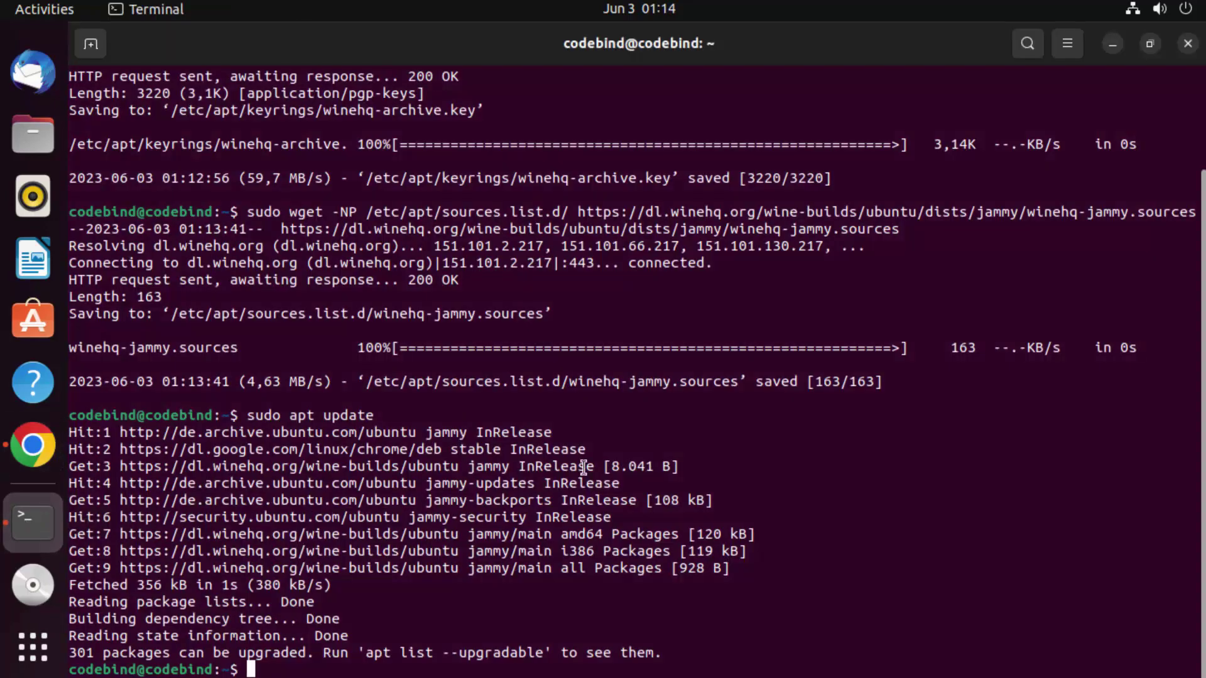
{"action": "key", "text": "ctrl+shift+v"}
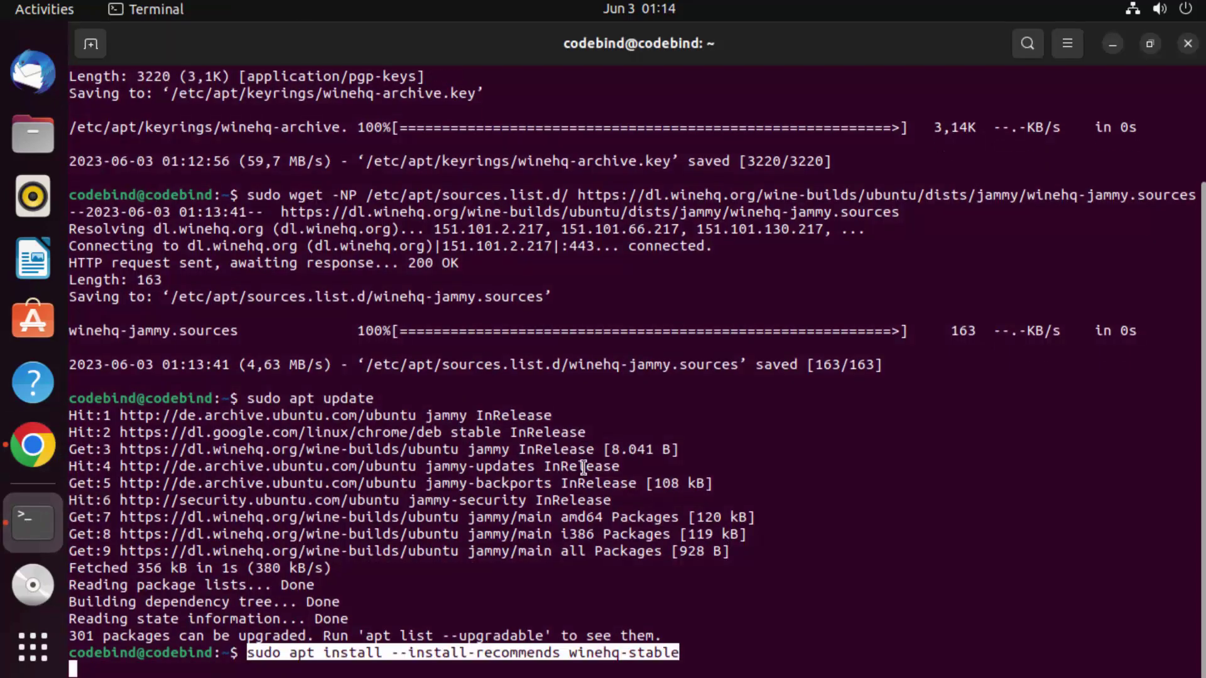
{"action": "key", "text": "Return"}
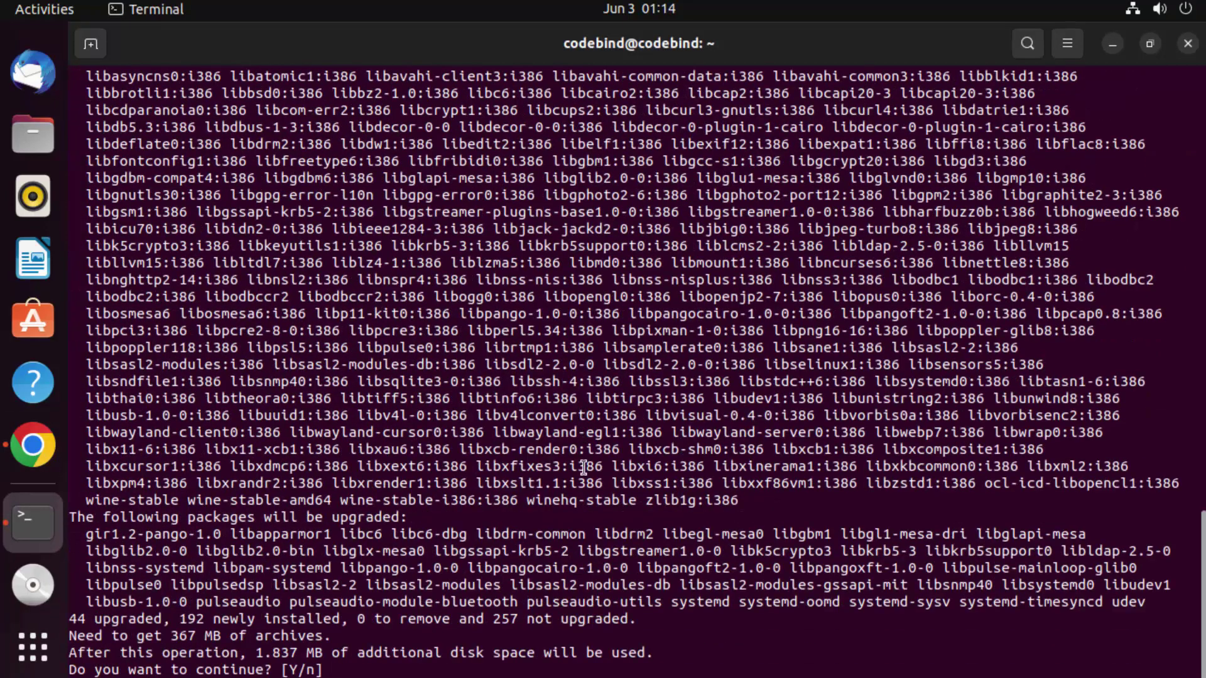
{"action": "type", "text": "y"}
{"action": "key", "text": "Return"}
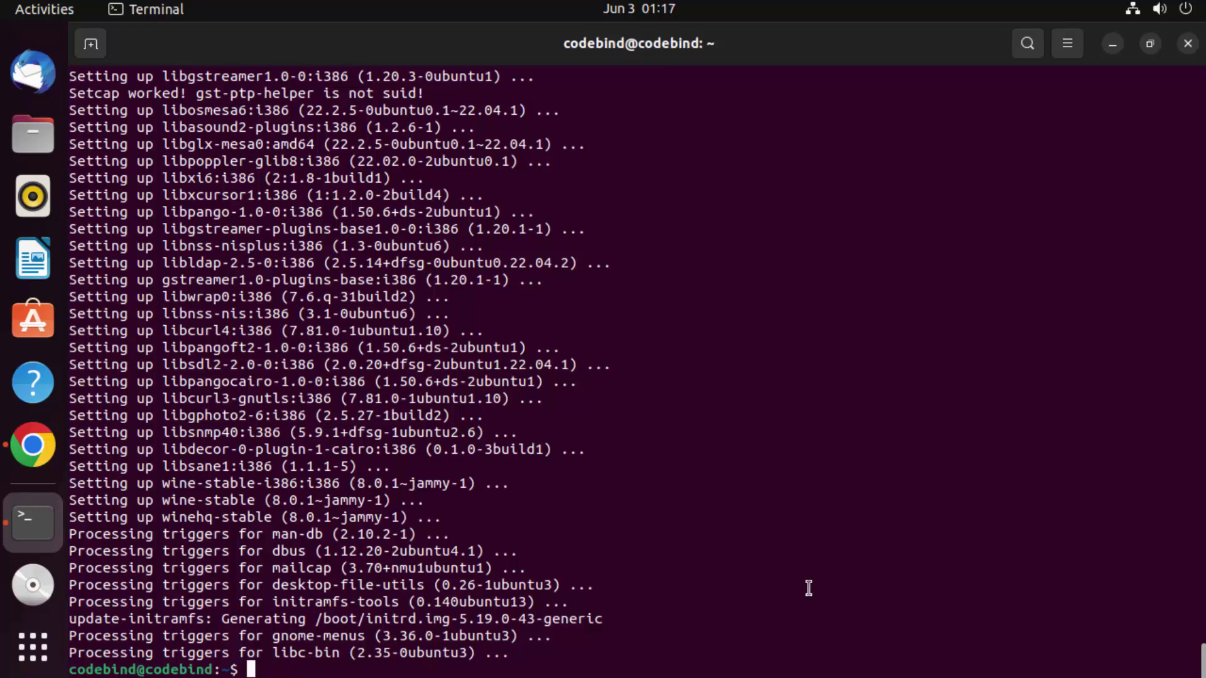
{"action": "type", "text": "clear"}
{"action": "key", "text": "Return"}
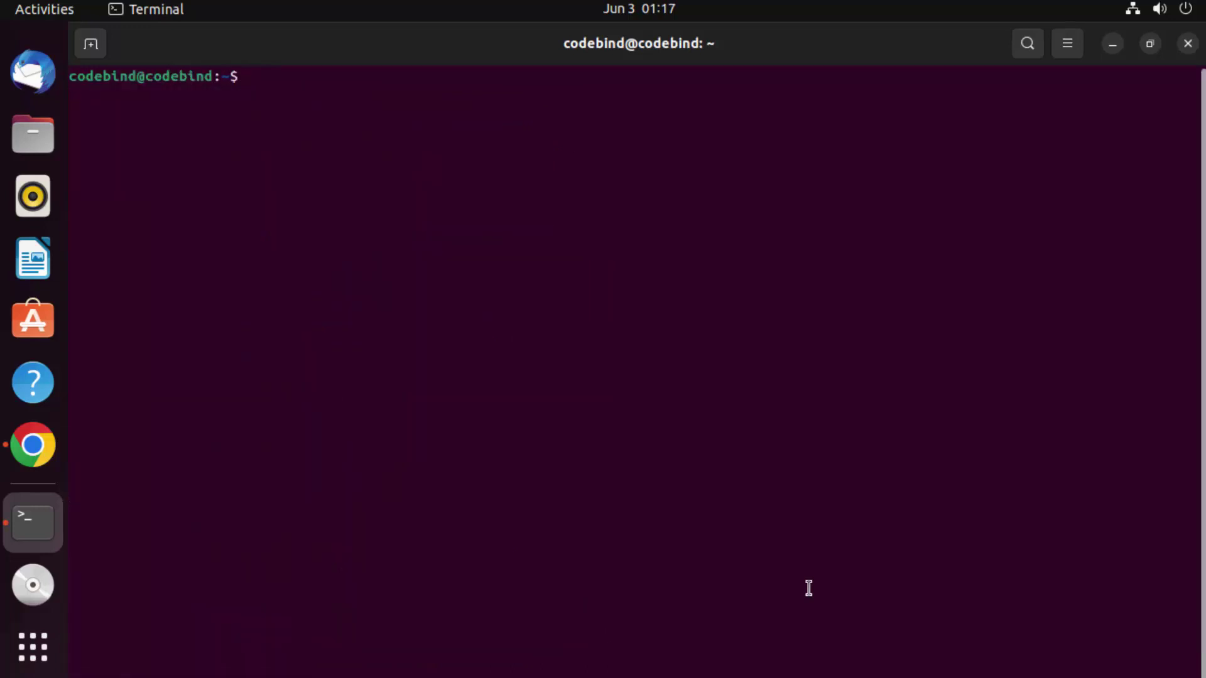
Run wine to confirm it prints its usage help, then return to Chrome's WineHQ instructions
{"action": "type", "text": "wine"}
{"action": "key", "text": "Return"}
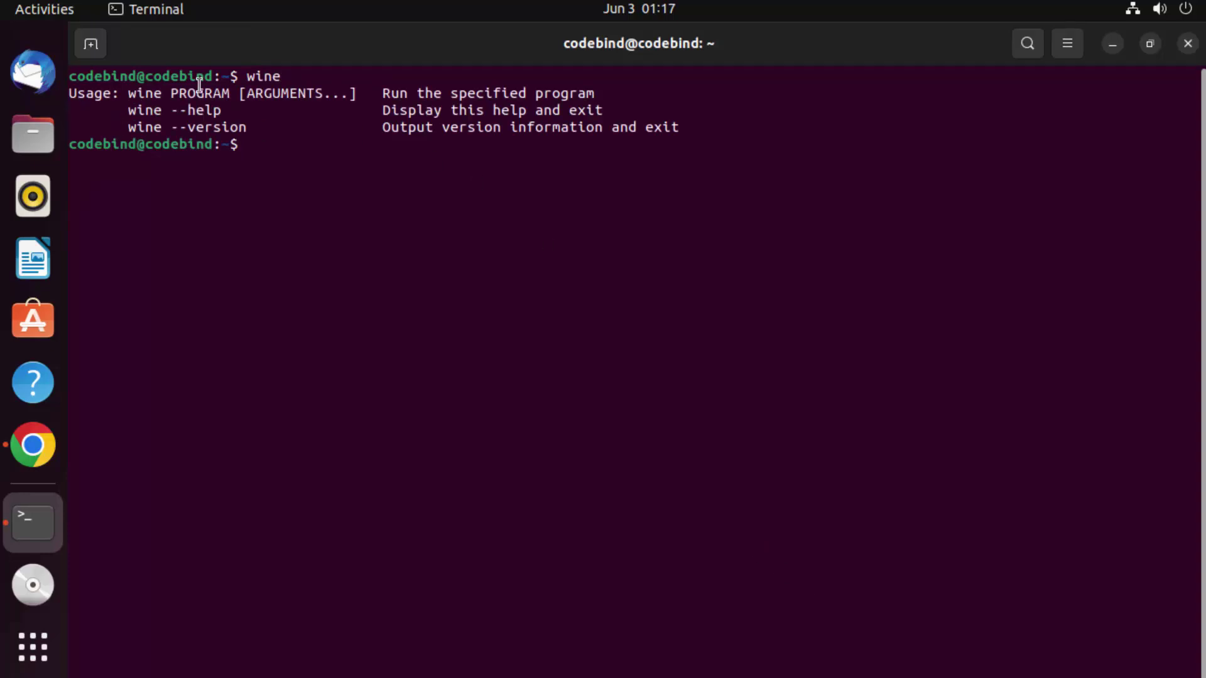
{"action": "double_click", "coordinate": [144, 94]}
{"action": "double_click", "coordinate": [200, 93]}
{"action": "left_click_drag", "start_coordinate": [234, 93], "coordinate": [342, 92]}
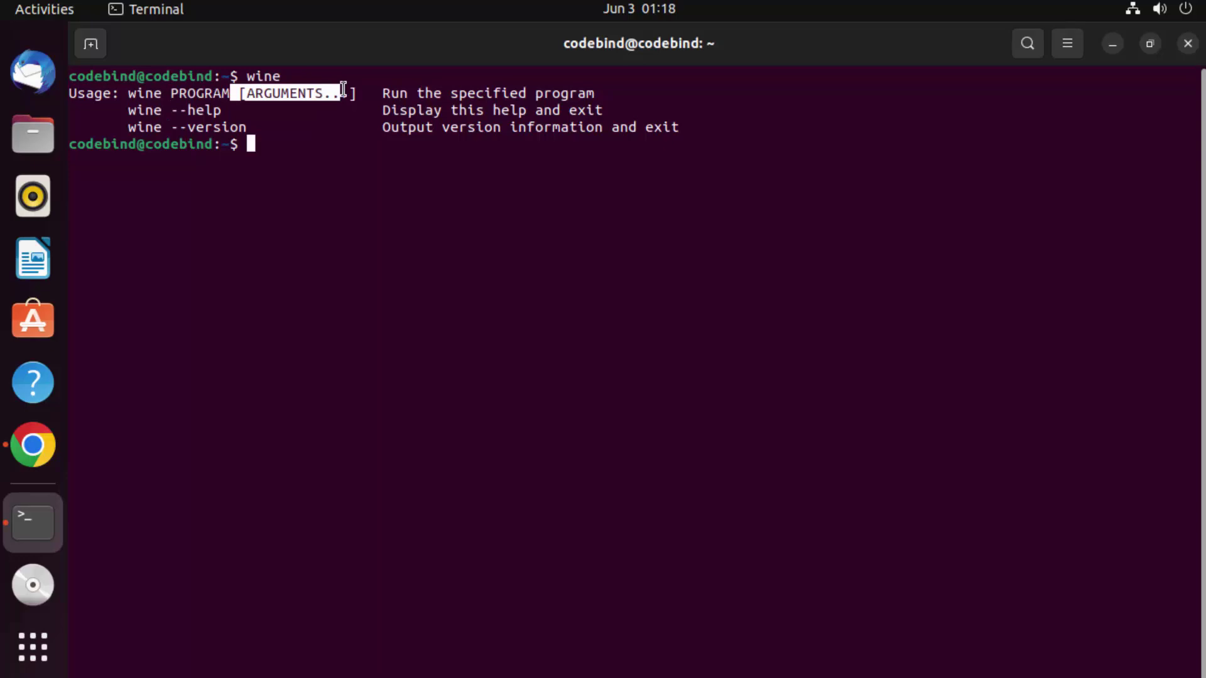
{"action": "left_click", "coordinate": [342, 89]}
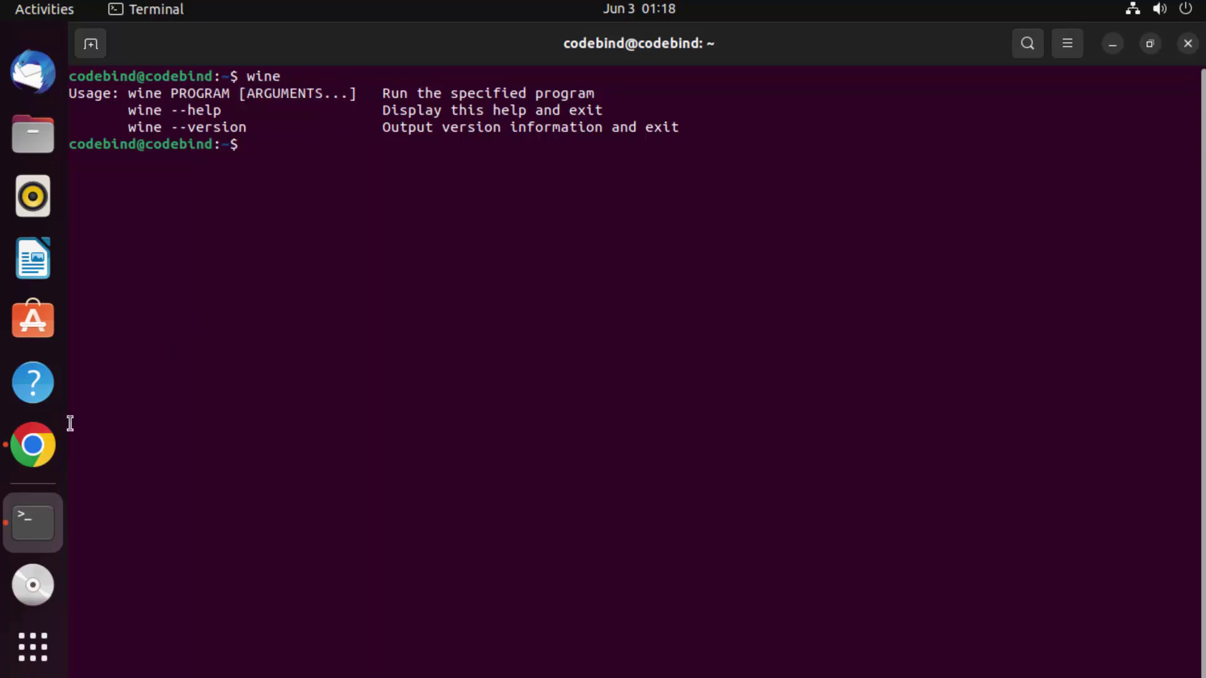
{"action": "left_click", "coordinate": [33, 444]}
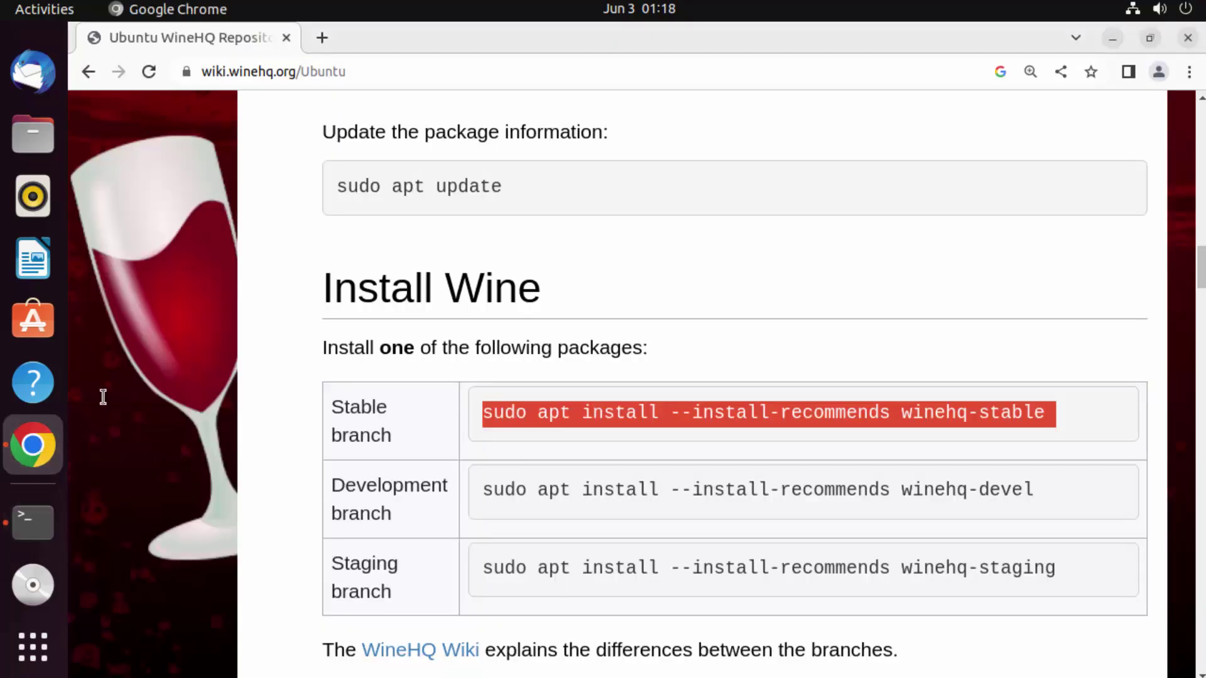
Search Google for 'notepad++' in a new Chrome tab
{"action": "left_click", "coordinate": [321, 39]}
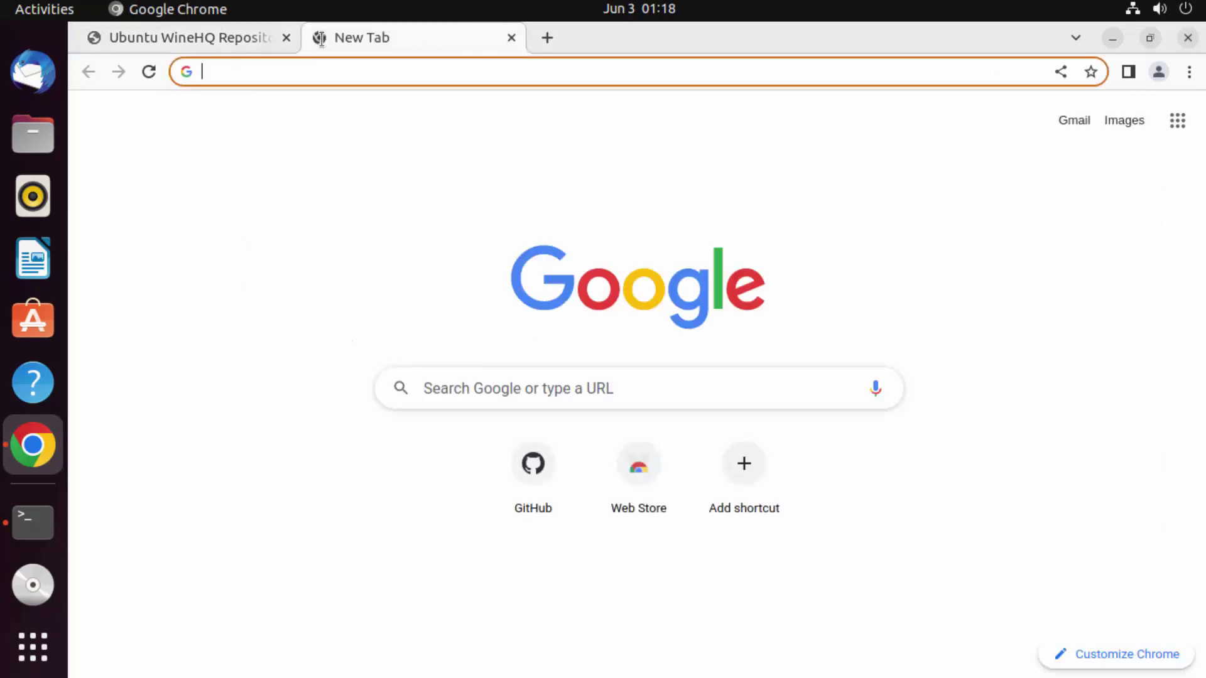
{"action": "type", "text": "no"}
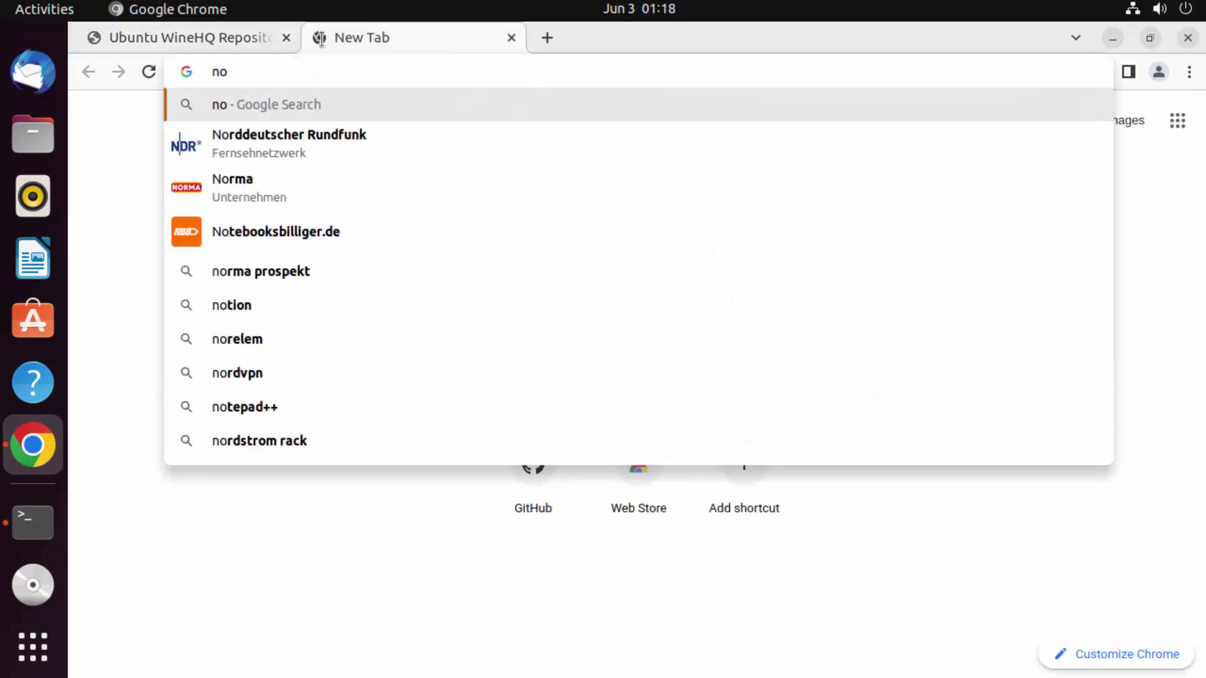
{"action": "type", "text": "tepad"}
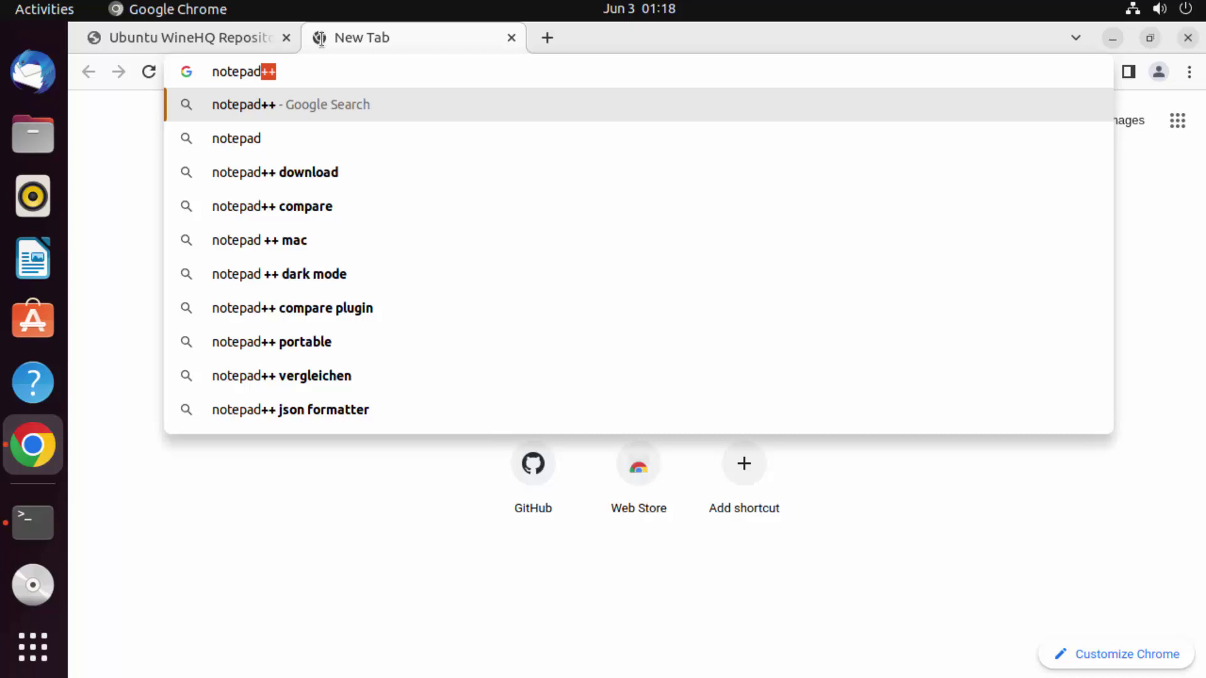
{"action": "type", "text": "++"}
{"action": "key", "text": "Return"}
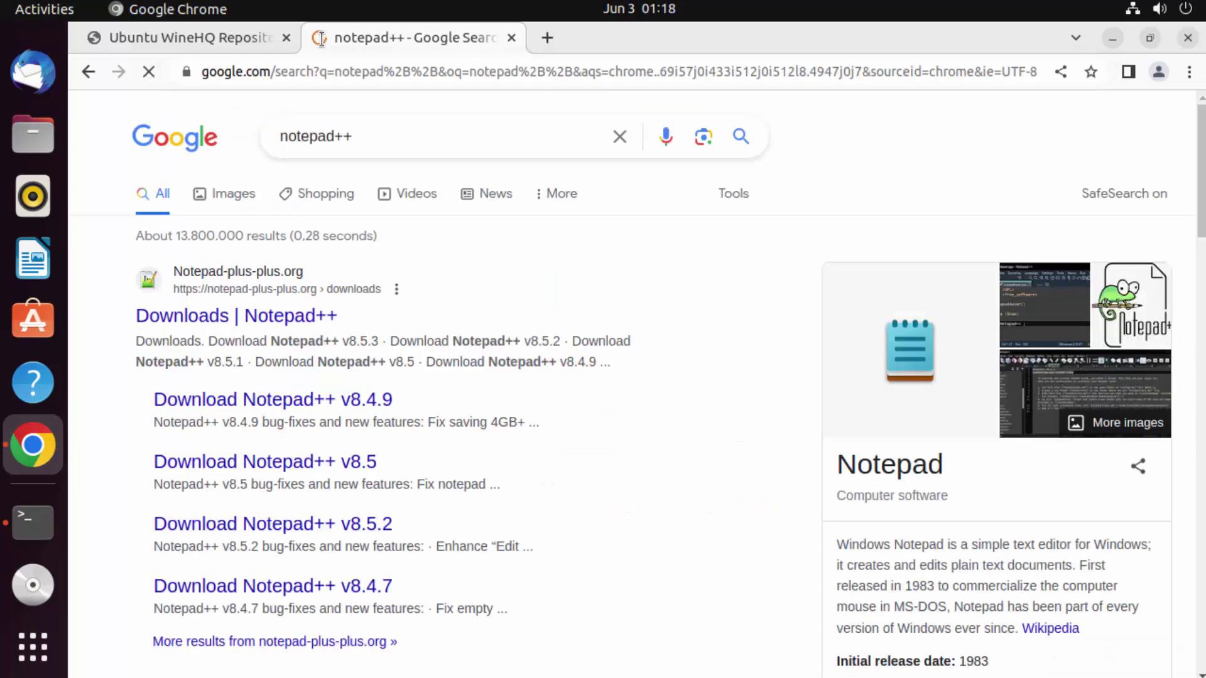
Go from the Notepad++ Downloads page to the v8.5.3 release page
{"action": "left_click", "coordinate": [308, 313]}
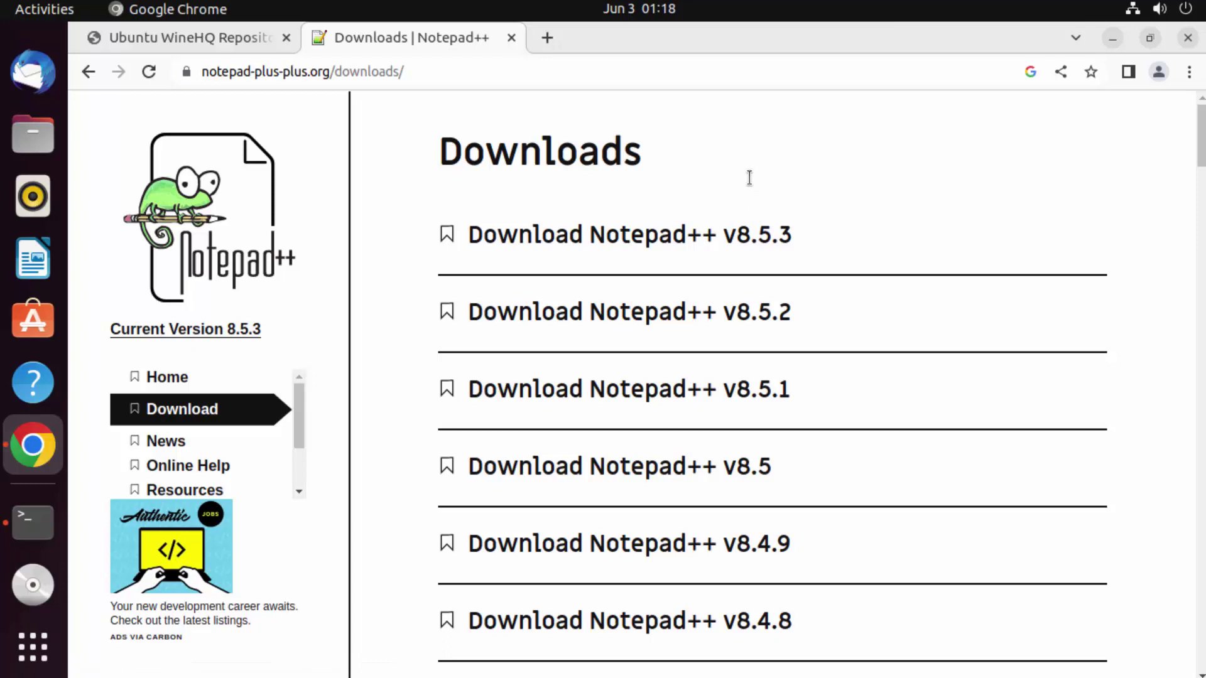
{"action": "scroll", "coordinate": [541, 416], "scroll_direction": "down", "scroll_amount": 3}
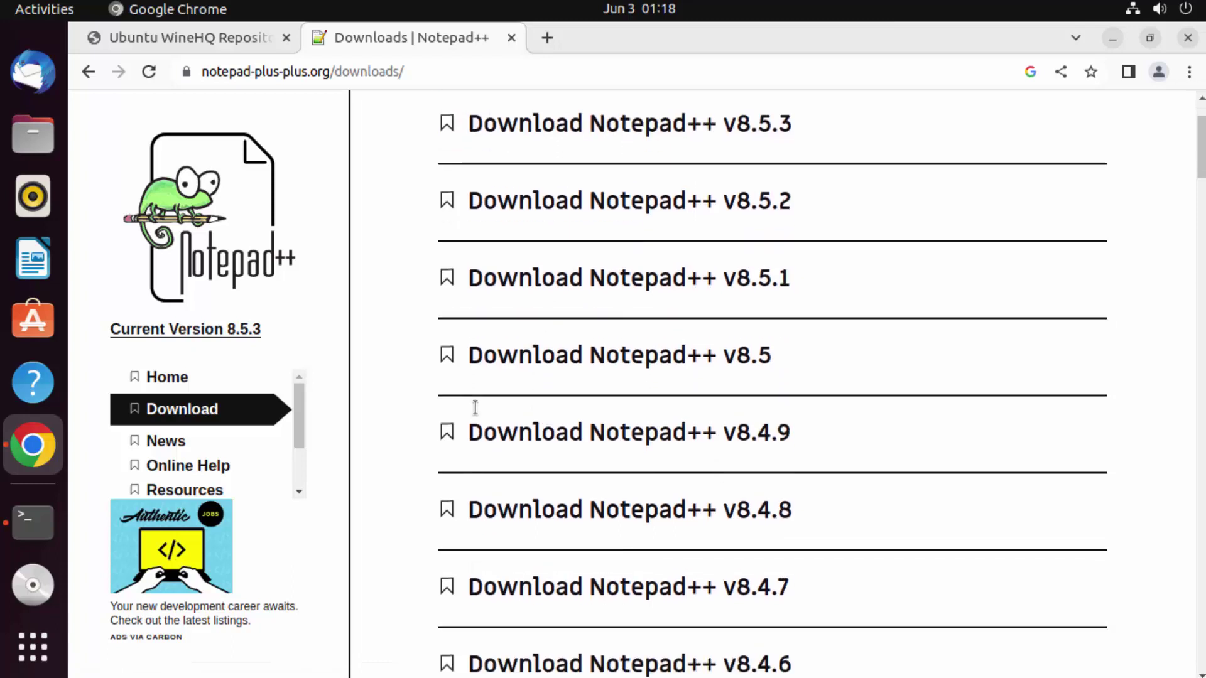
{"action": "scroll", "coordinate": [475, 408], "scroll_direction": "up", "scroll_amount": 3}
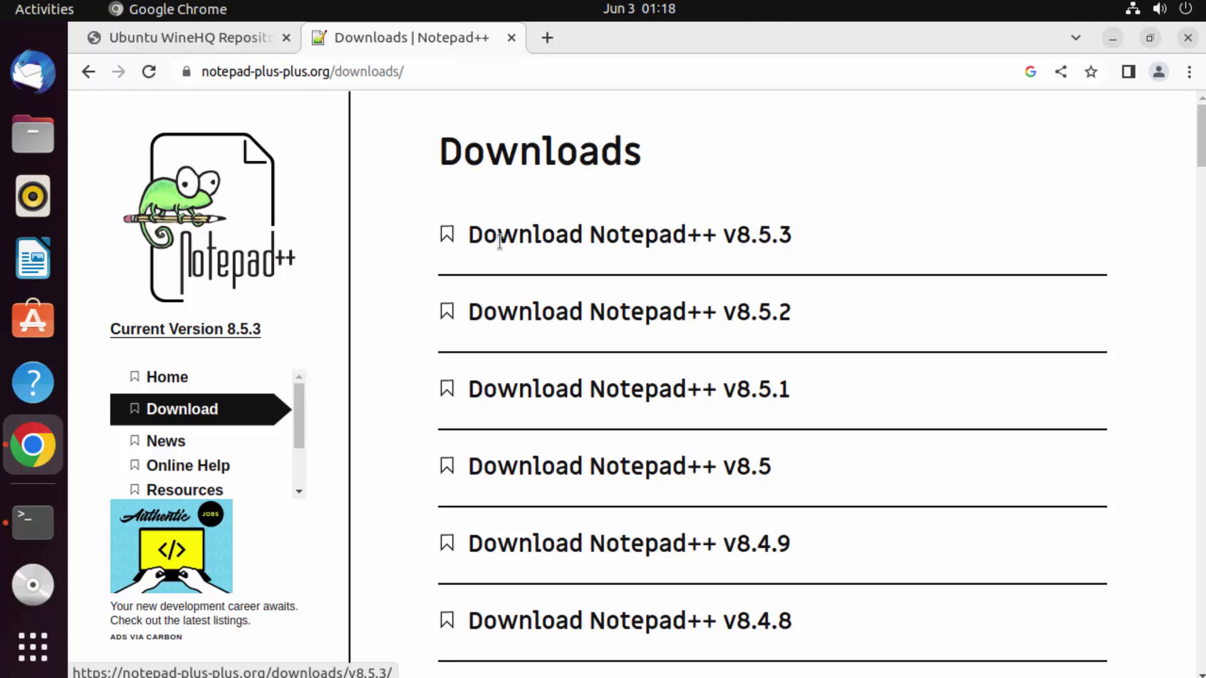
{"action": "left_click", "coordinate": [566, 237]}
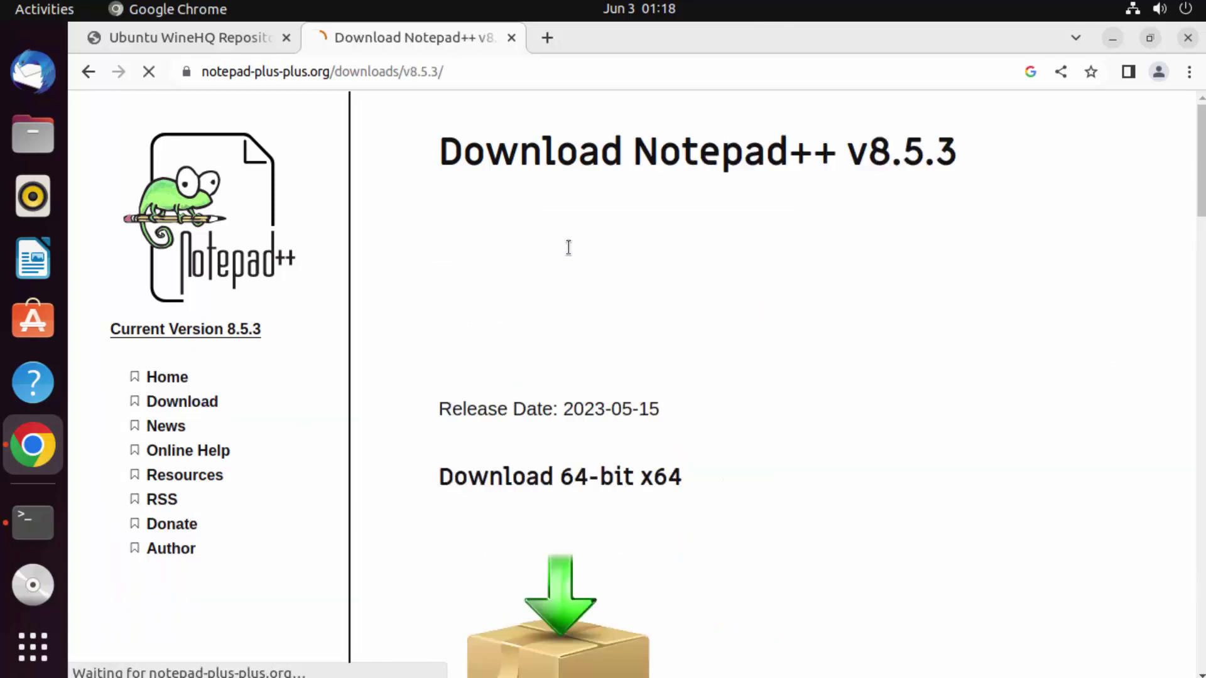
Download npp.8.5.3.Installer.x64.exe and dismiss the cookie notice
{"action": "scroll", "coordinate": [608, 295], "scroll_direction": "down", "scroll_amount": 9}
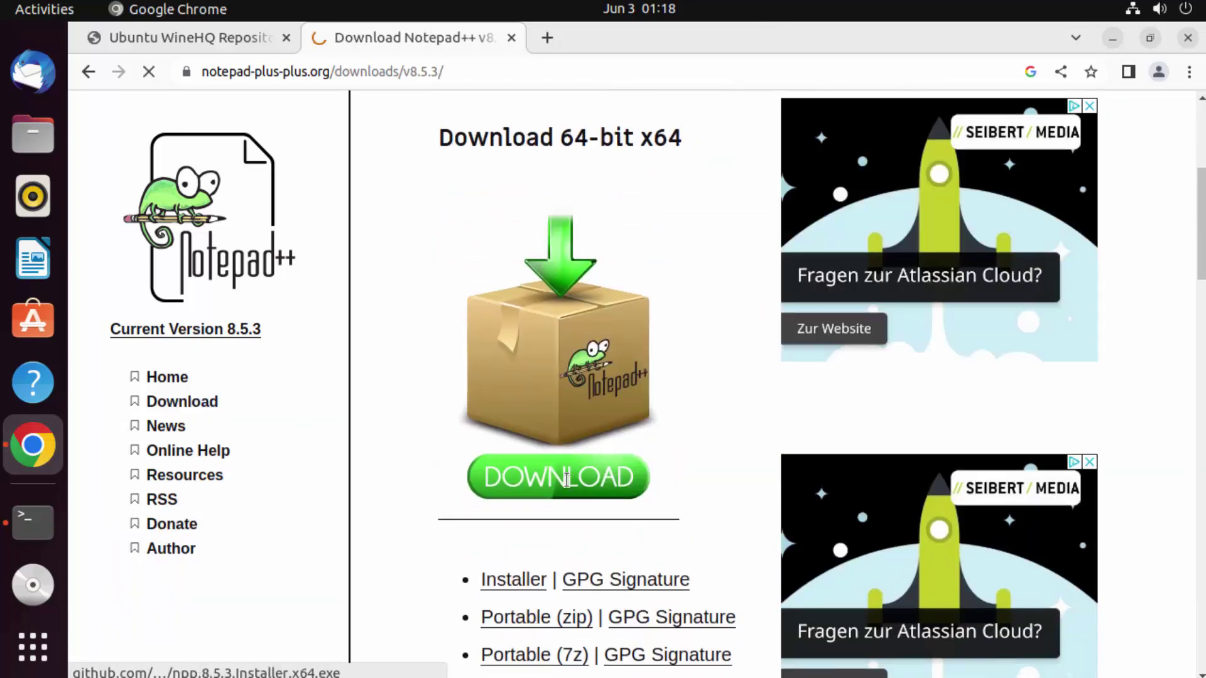
{"action": "scroll", "coordinate": [552, 474], "scroll_direction": "down", "scroll_amount": 2}
{"action": "scroll", "coordinate": [551, 474], "scroll_direction": "down", "scroll_amount": 1}
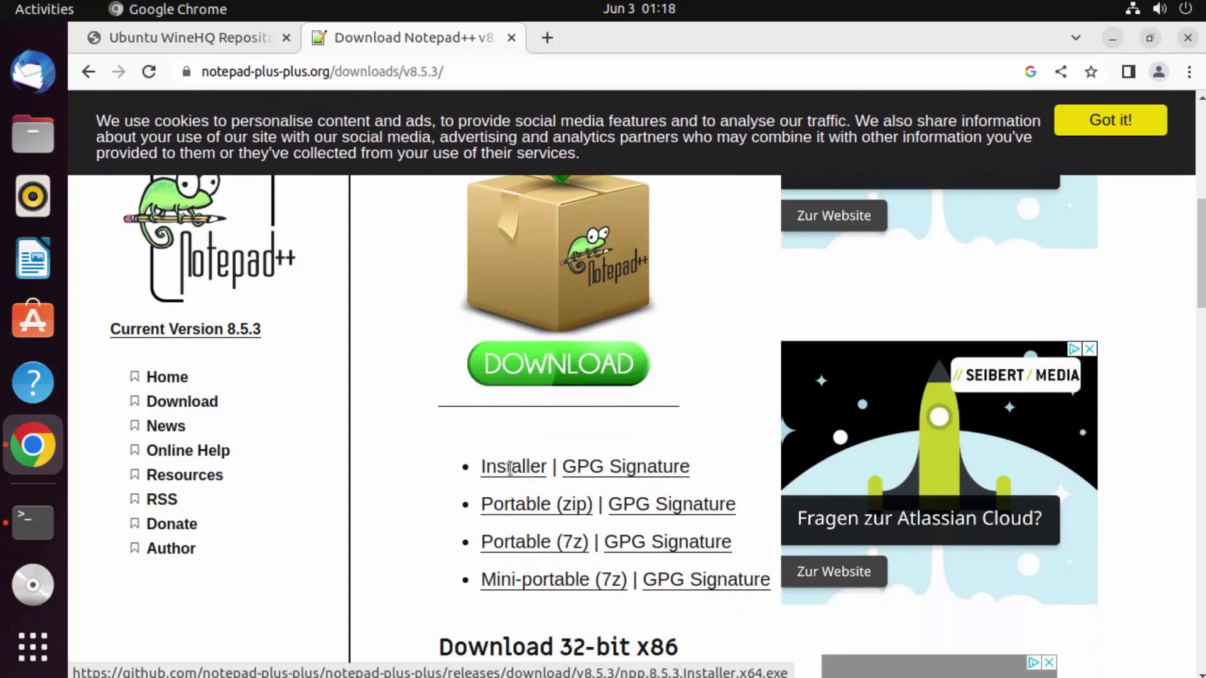
{"action": "left_click", "coordinate": [509, 468]}
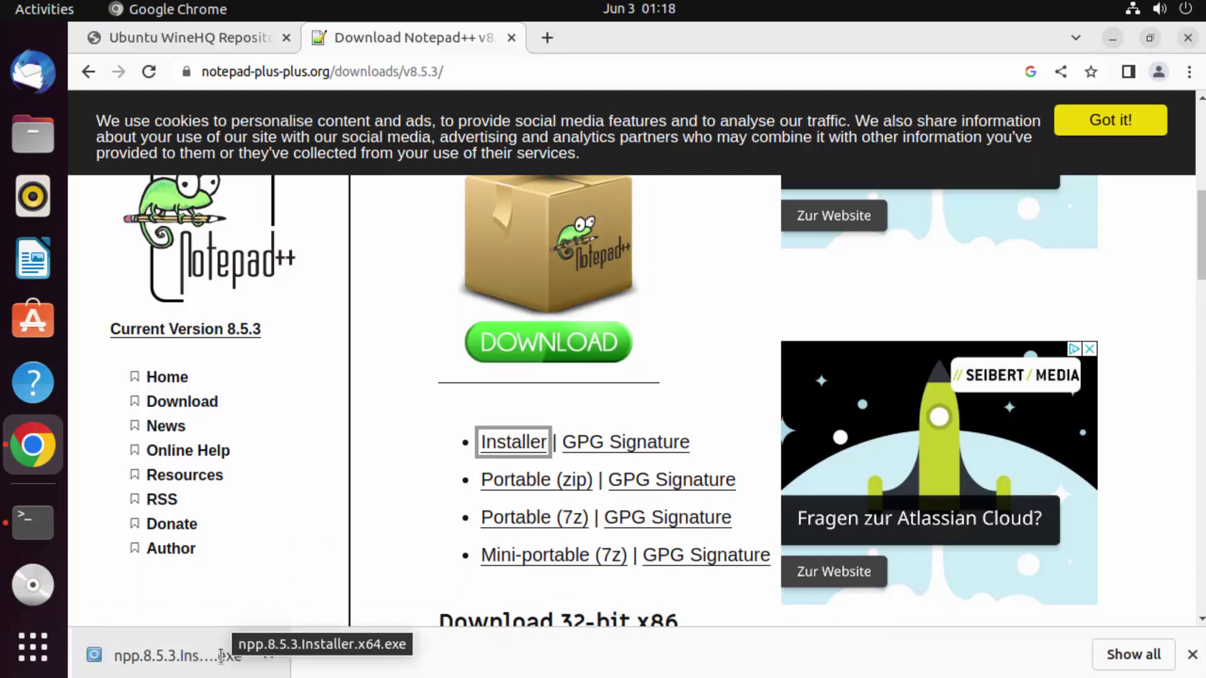
{"action": "left_click", "coordinate": [1098, 119]}
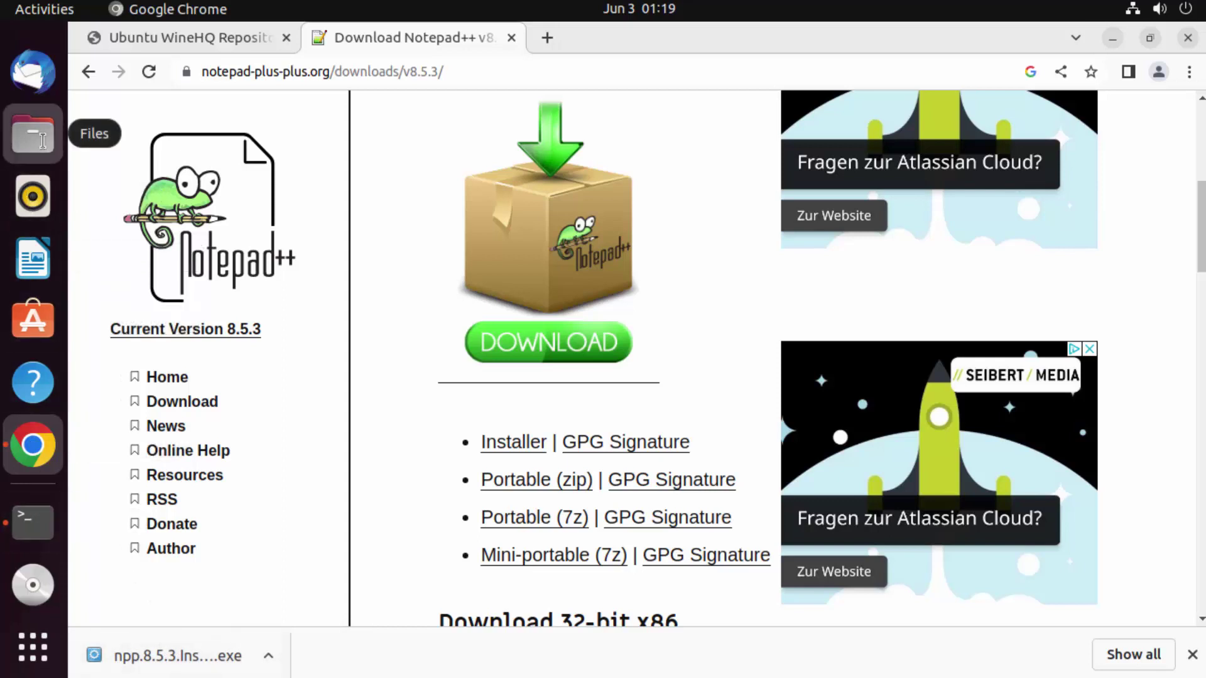
Open npp.8.5.3.Installer.x64.exe from Downloads with Wine Windows Program Loader
{"action": "left_click", "coordinate": [33, 132]}
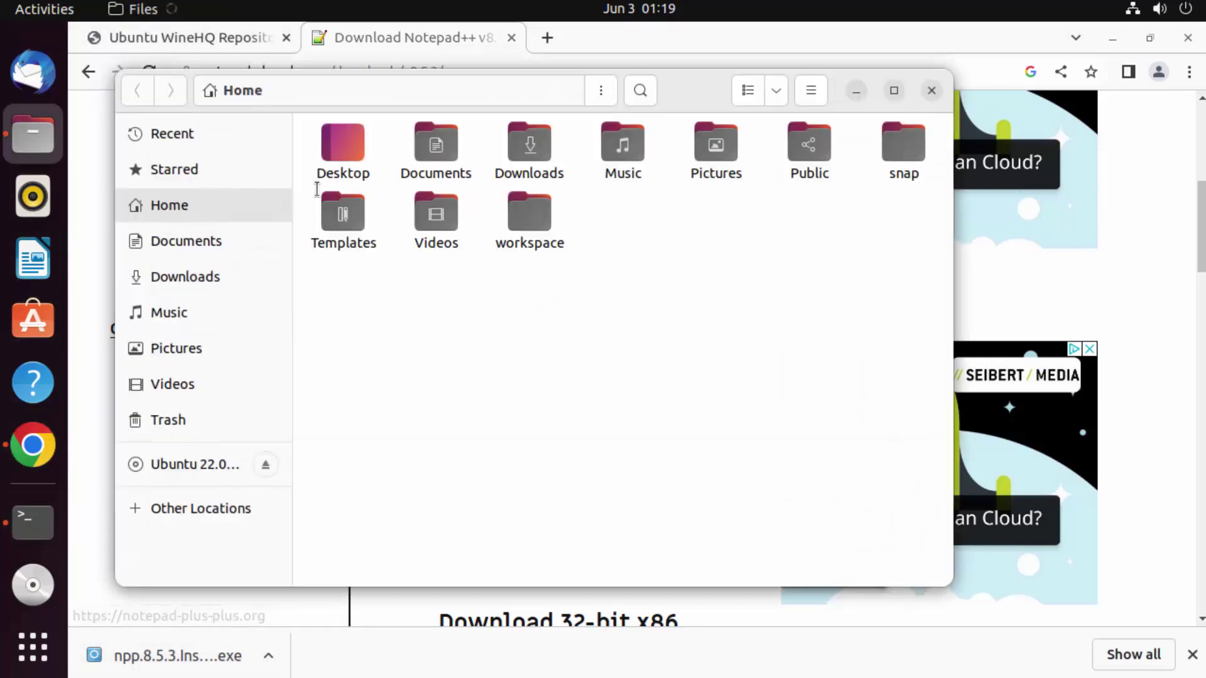
{"action": "left_click", "coordinate": [196, 280]}
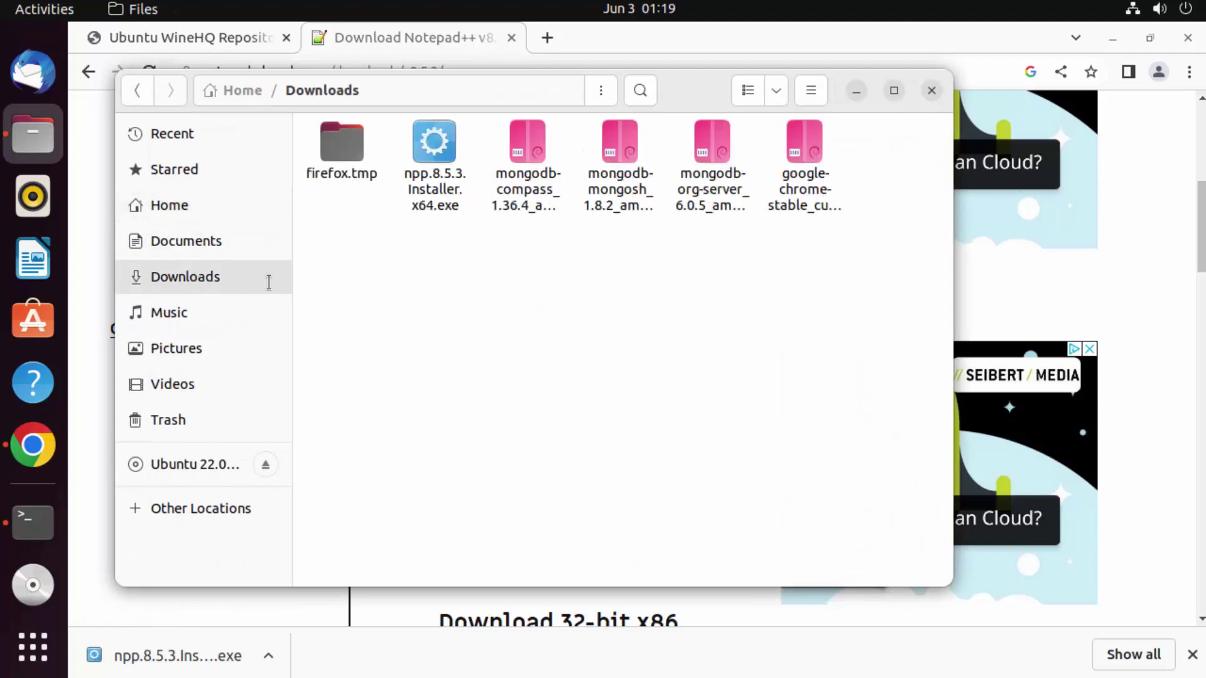
{"action": "left_click", "coordinate": [443, 195]}
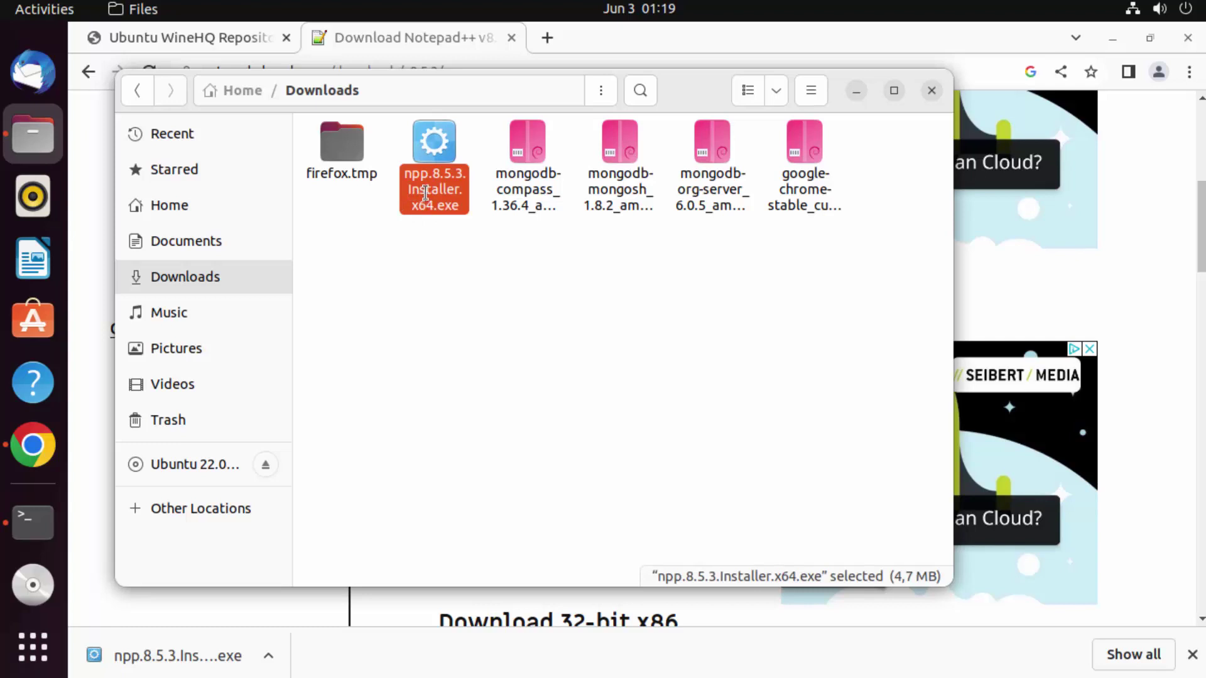
{"action": "right_click", "coordinate": [426, 192]}
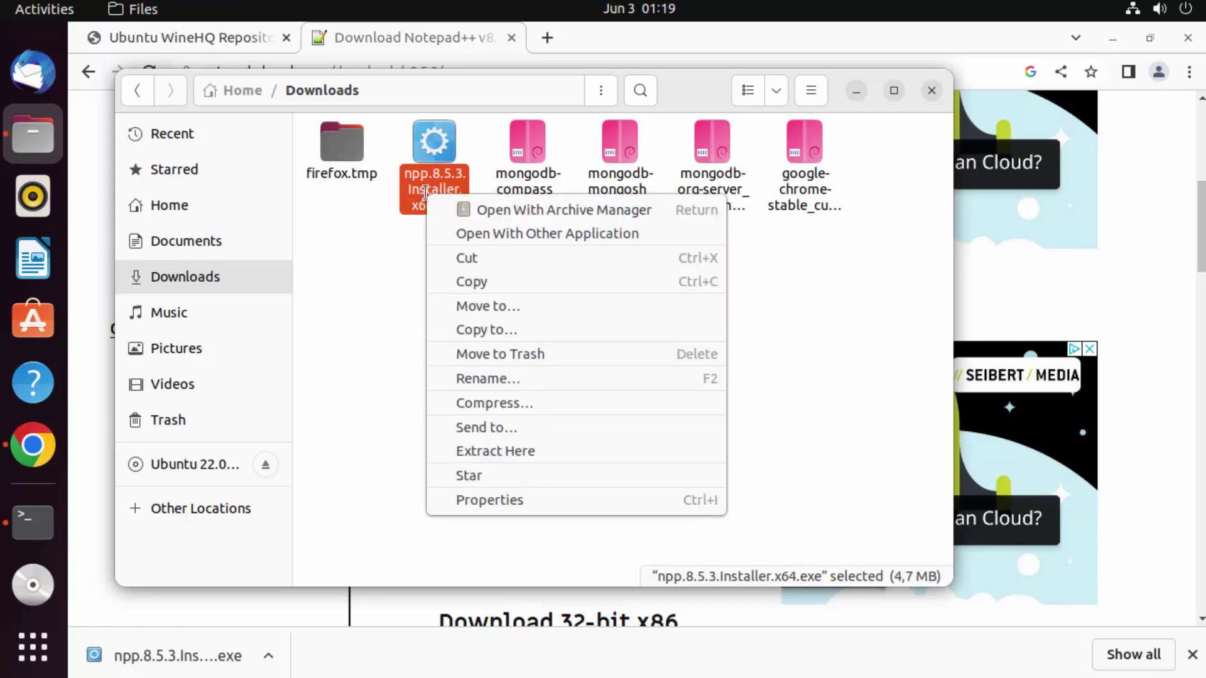
{"action": "left_click", "coordinate": [470, 234]}
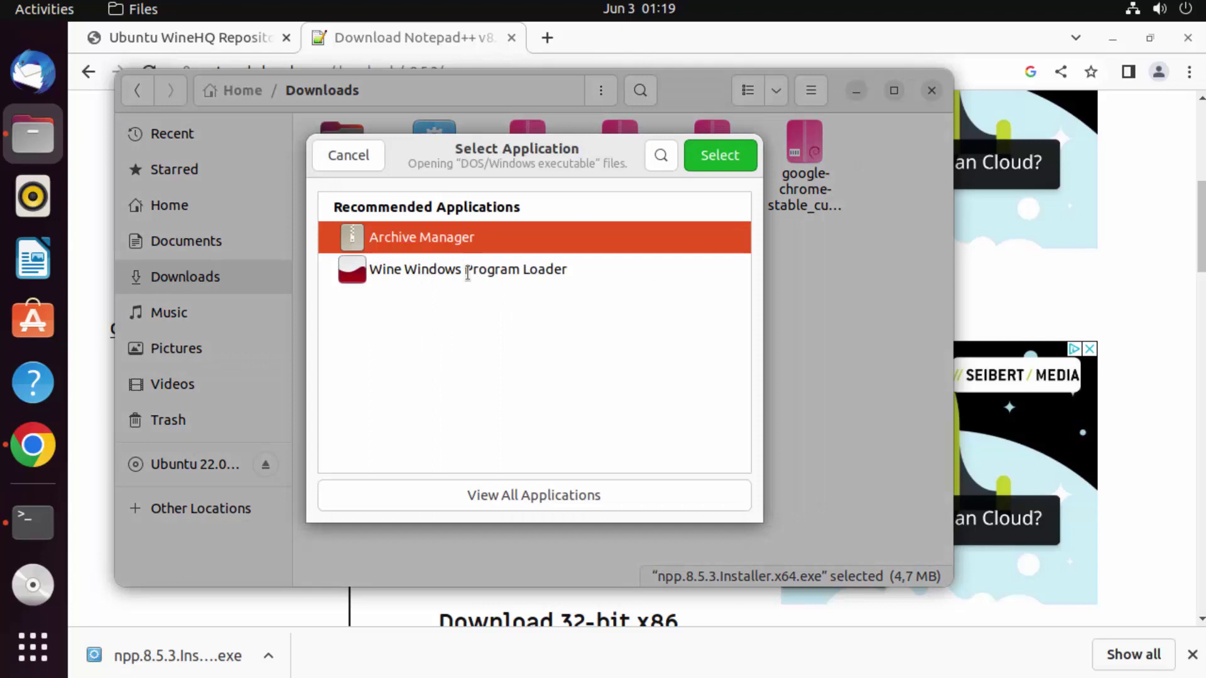
{"action": "left_click", "coordinate": [468, 271]}
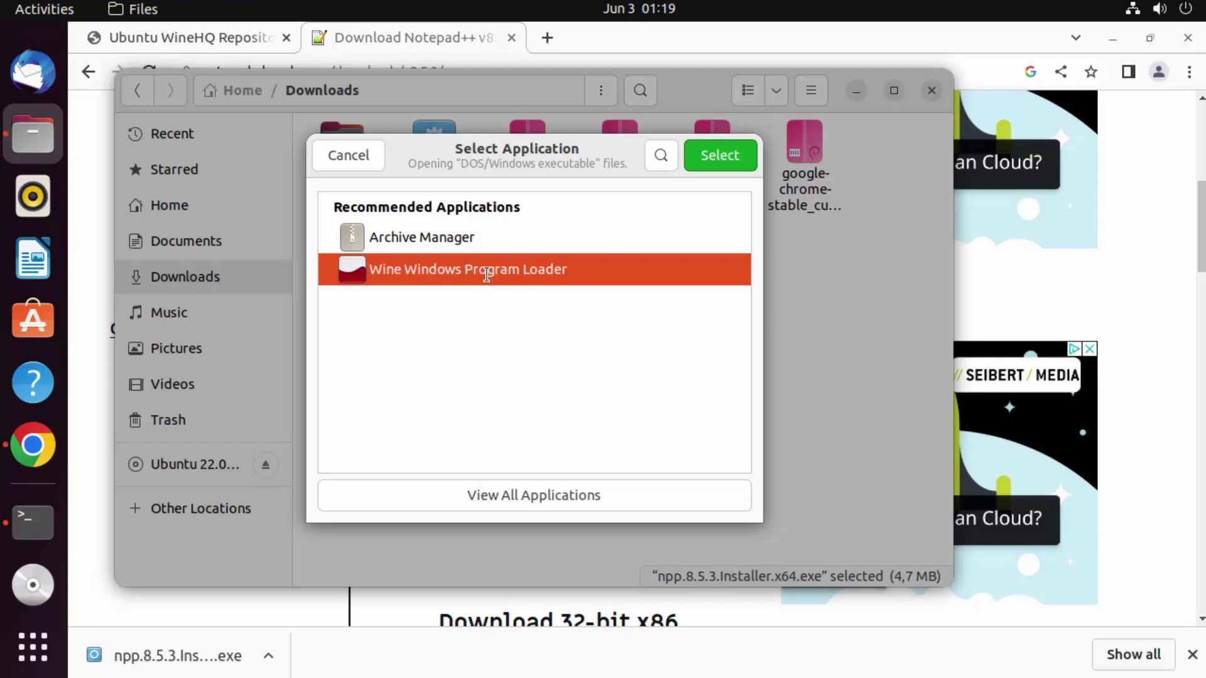
{"action": "left_click", "coordinate": [708, 165]}
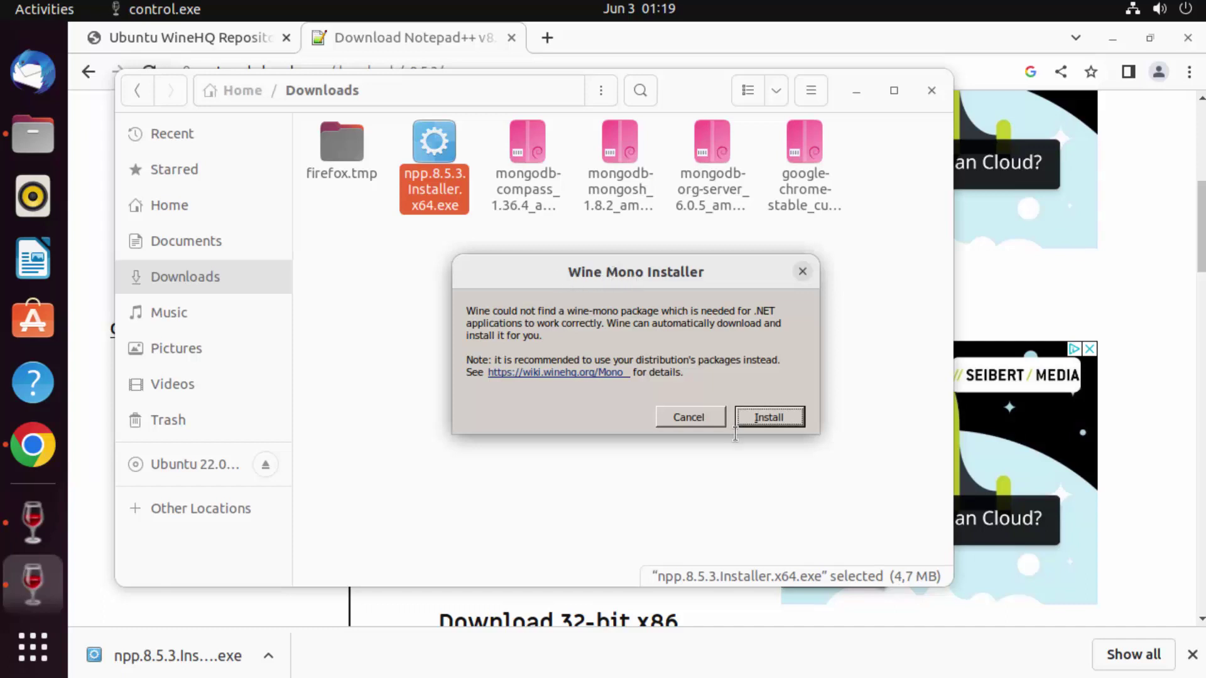
Install the Wine Mono package and move its download dialog higher
{"action": "left_click", "coordinate": [770, 419]}
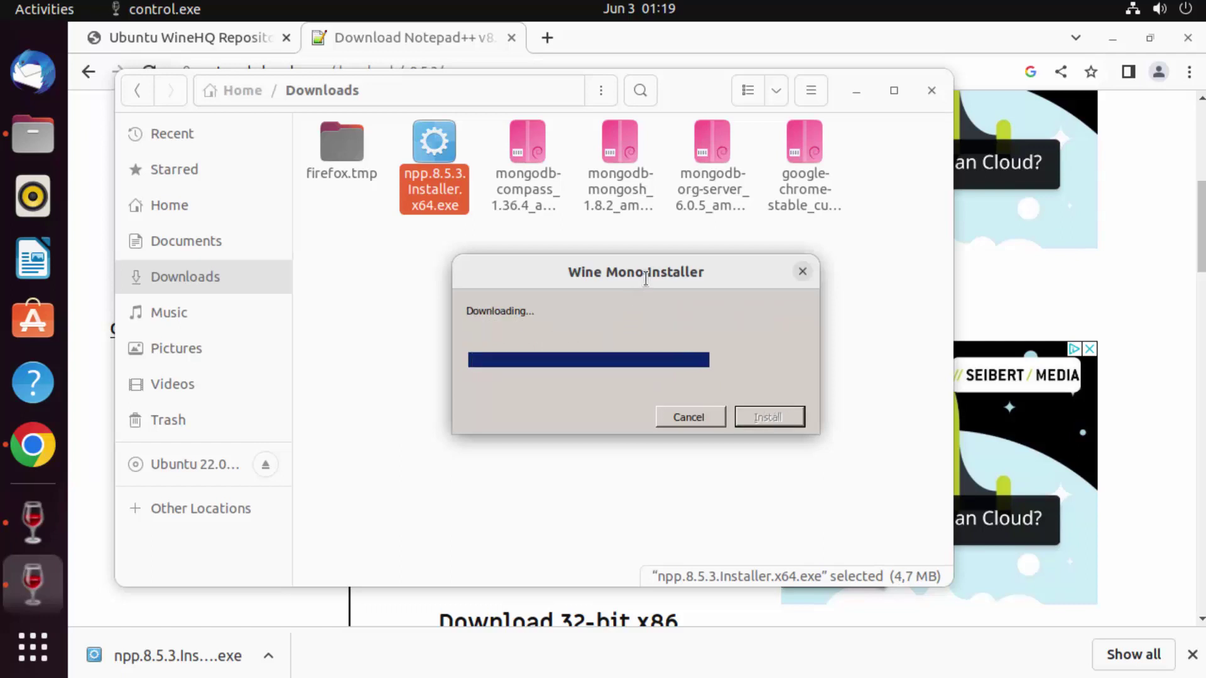
{"action": "left_click_drag", "start_coordinate": [646, 274], "coordinate": [652, 210]}
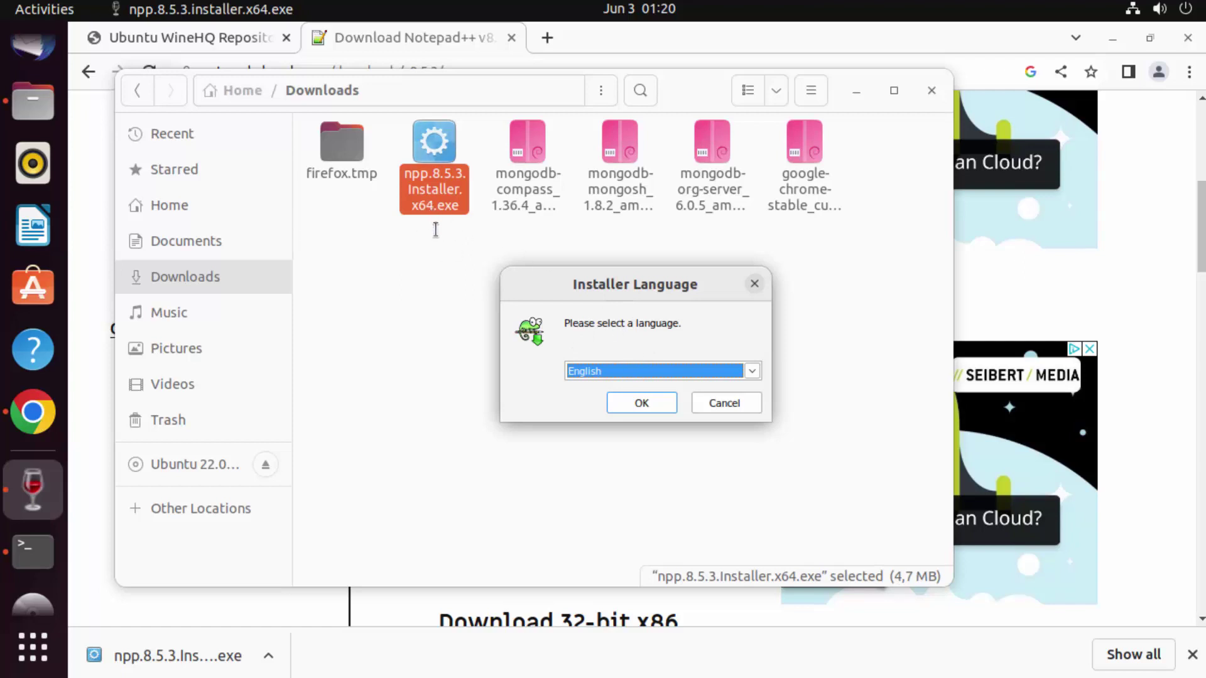
Minimize the Files, Chrome and terminal windows to clear the desktop
{"action": "left_click", "coordinate": [856, 91]}
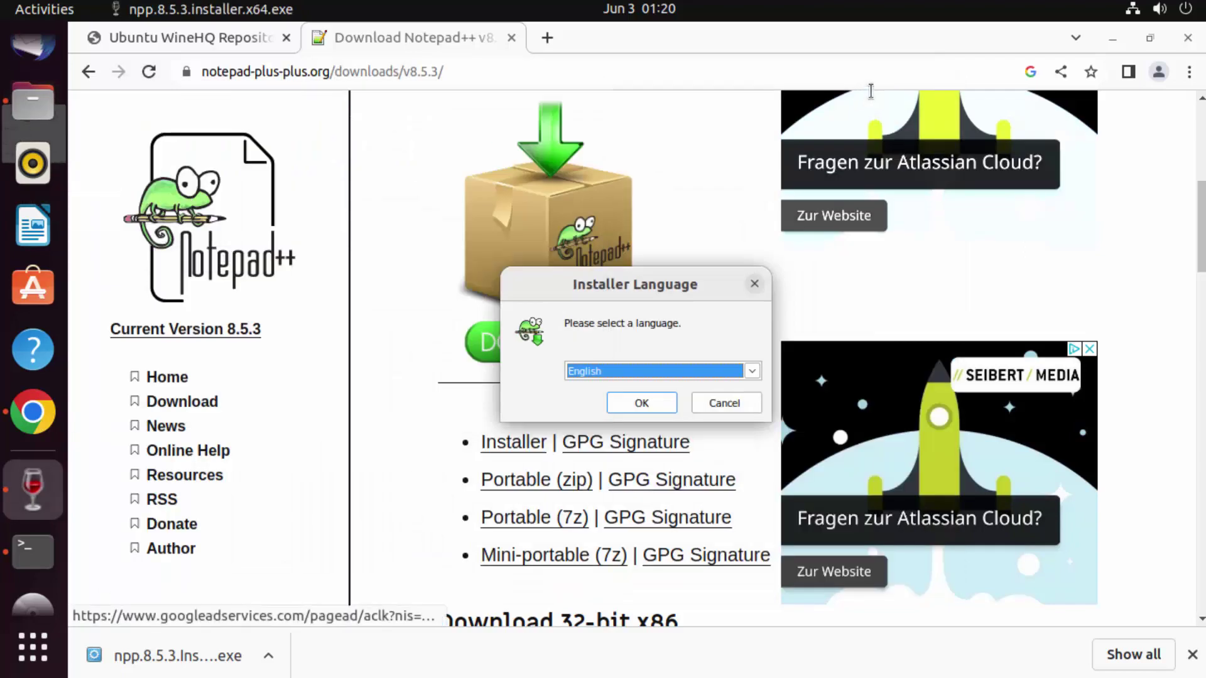
{"action": "left_click", "coordinate": [1119, 43]}
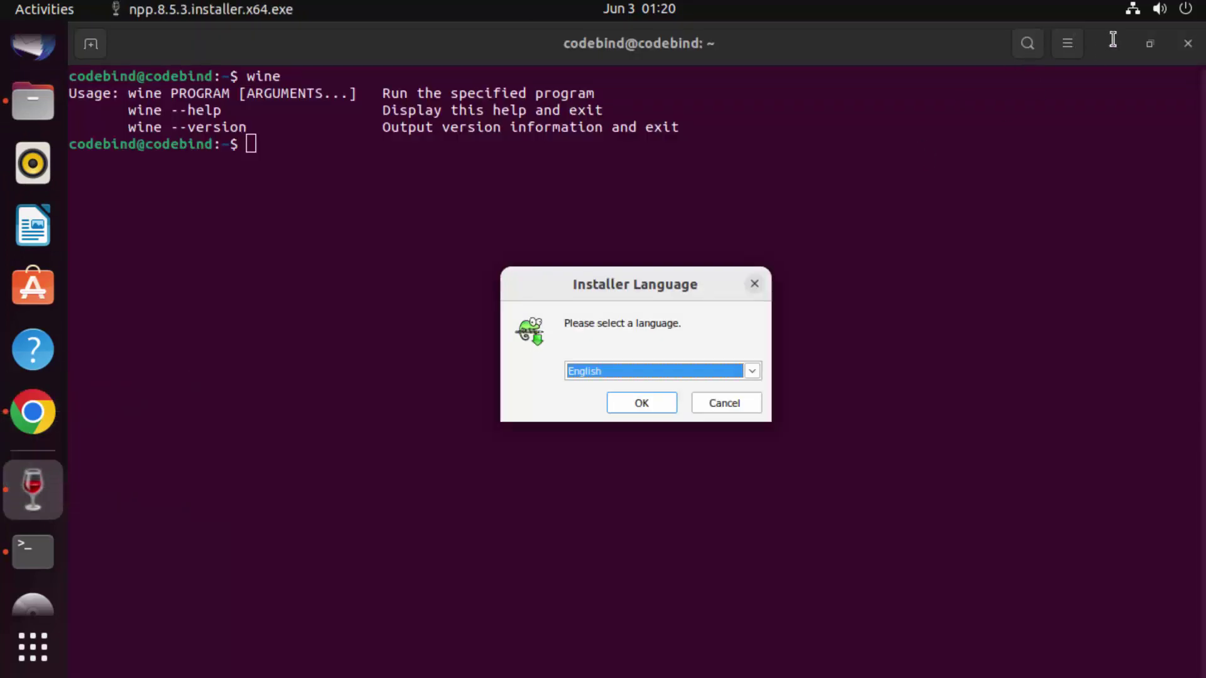
{"action": "left_click", "coordinate": [1112, 39]}
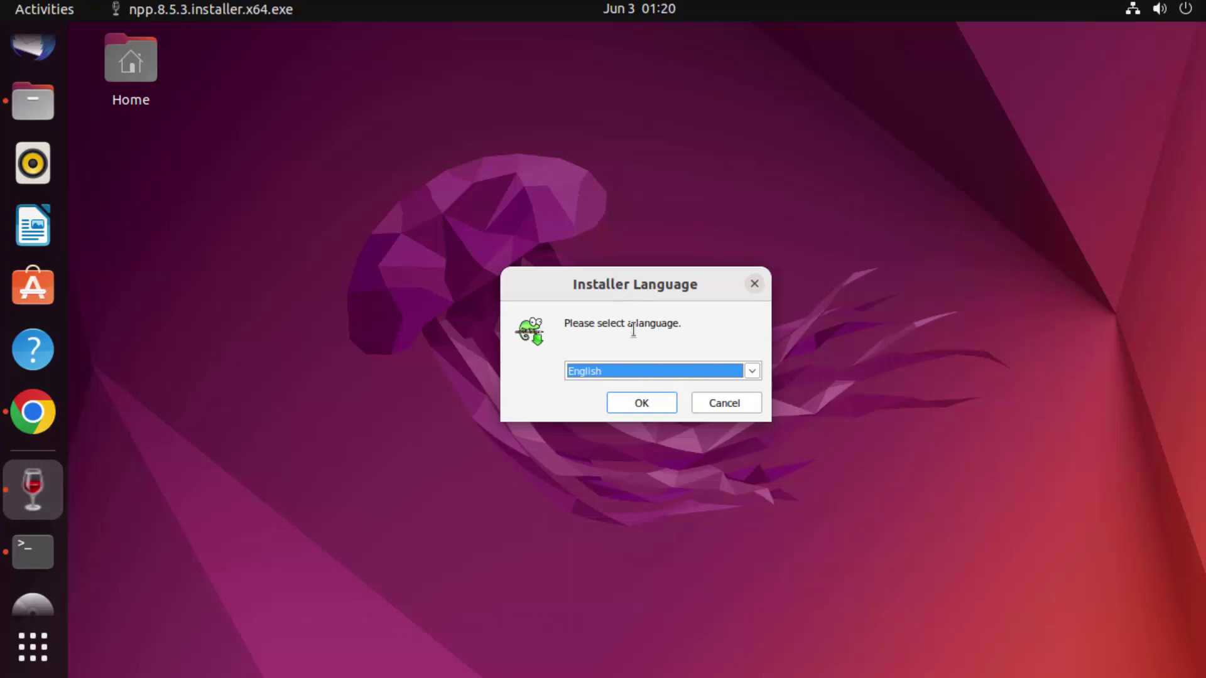
Install Notepad++ in English with default folder and components, then launch it
{"action": "left_click", "coordinate": [638, 401]}
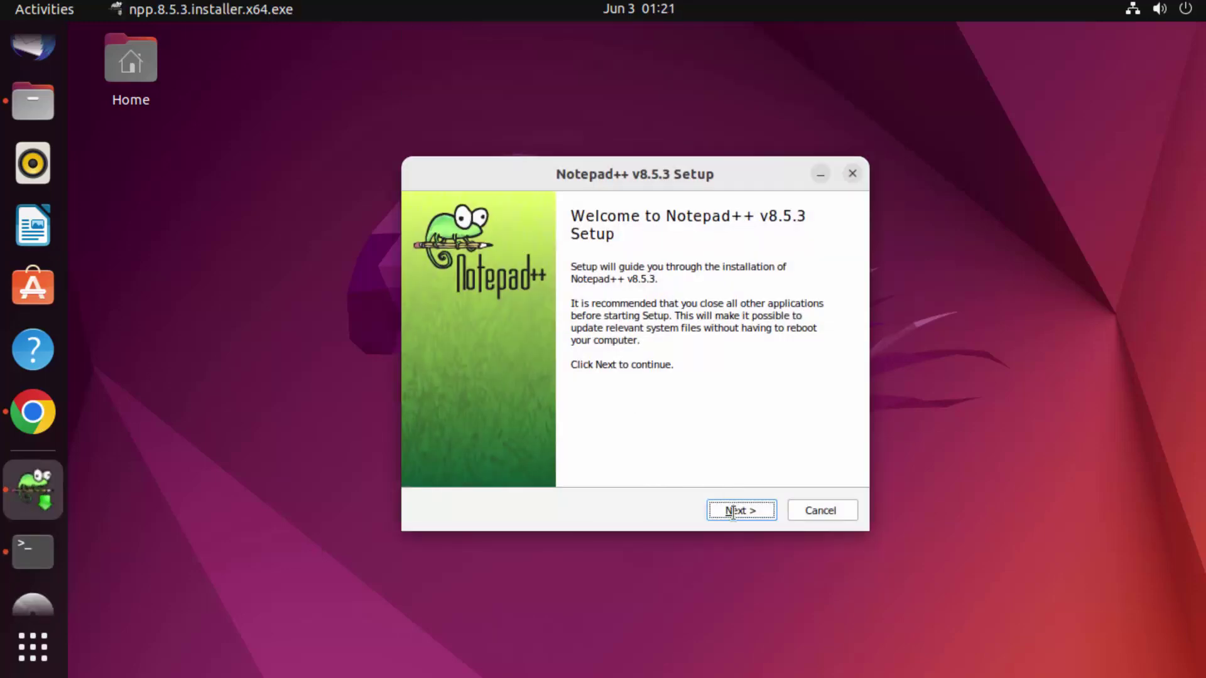
{"action": "left_click", "coordinate": [733, 512]}
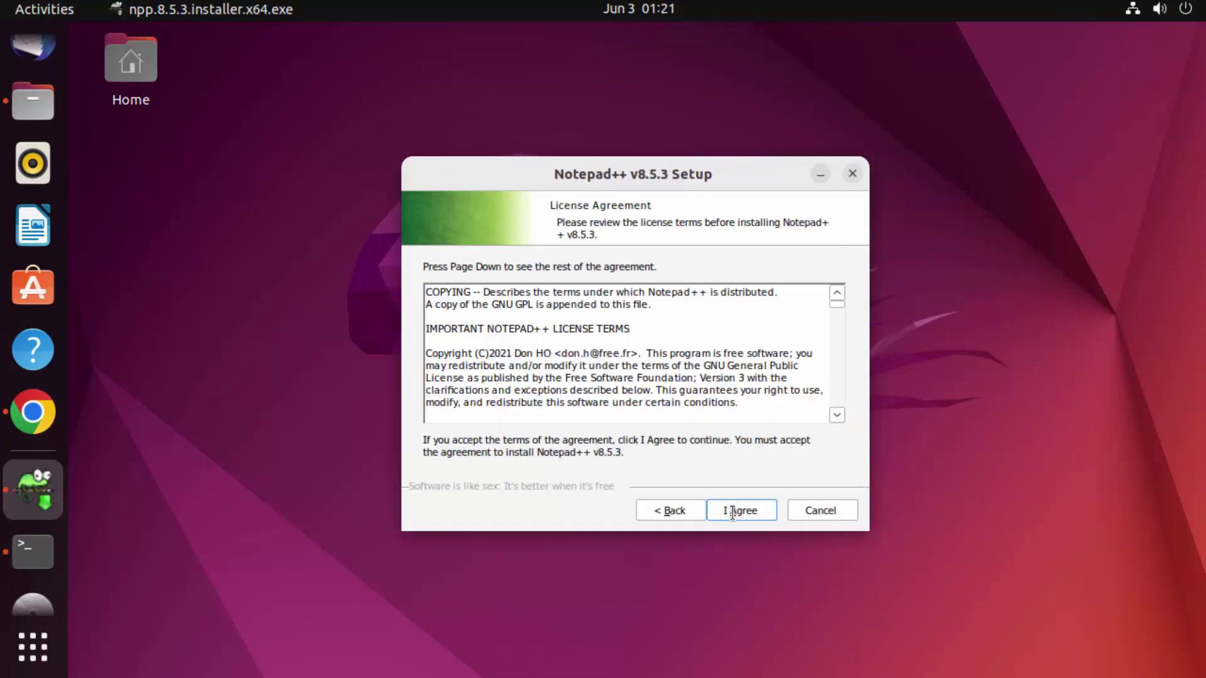
{"action": "left_click", "coordinate": [732, 512]}
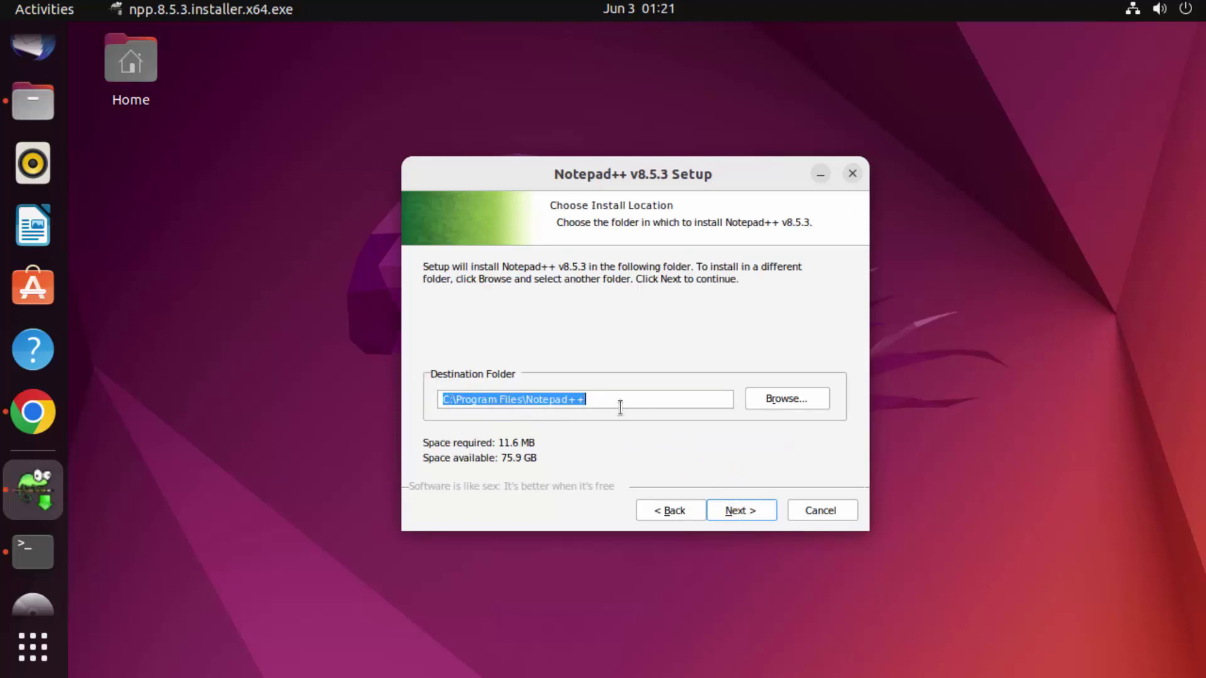
{"action": "left_click", "coordinate": [753, 510]}
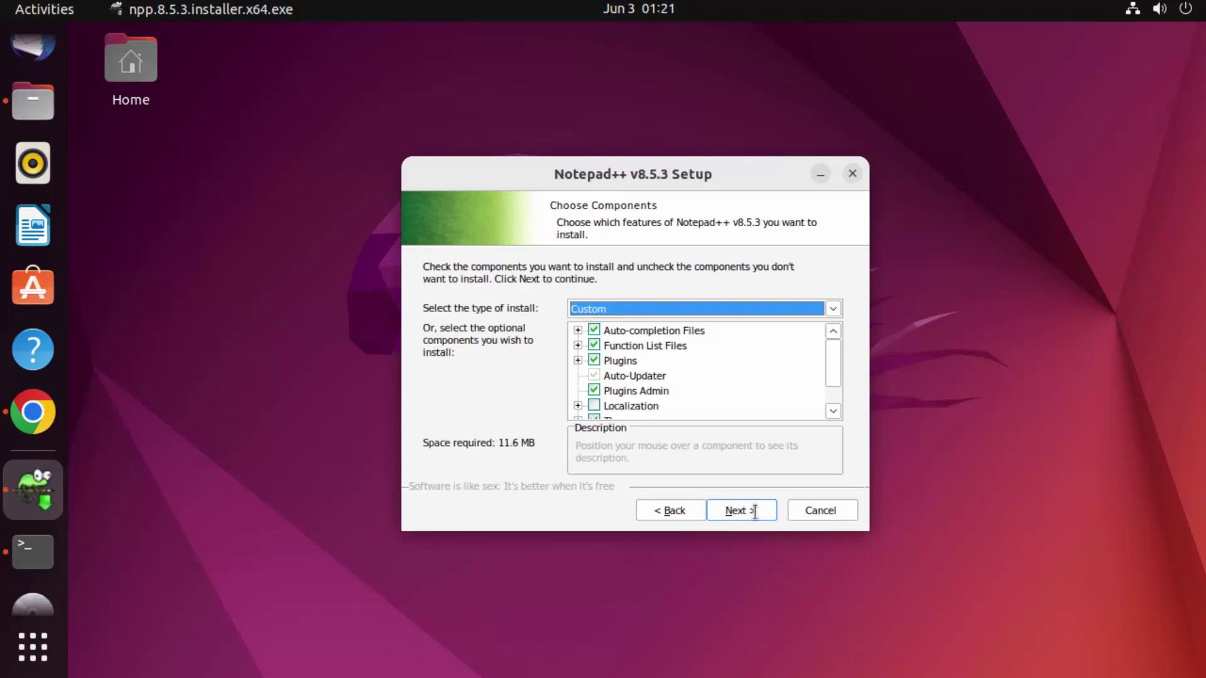
{"action": "left_click", "coordinate": [755, 512]}
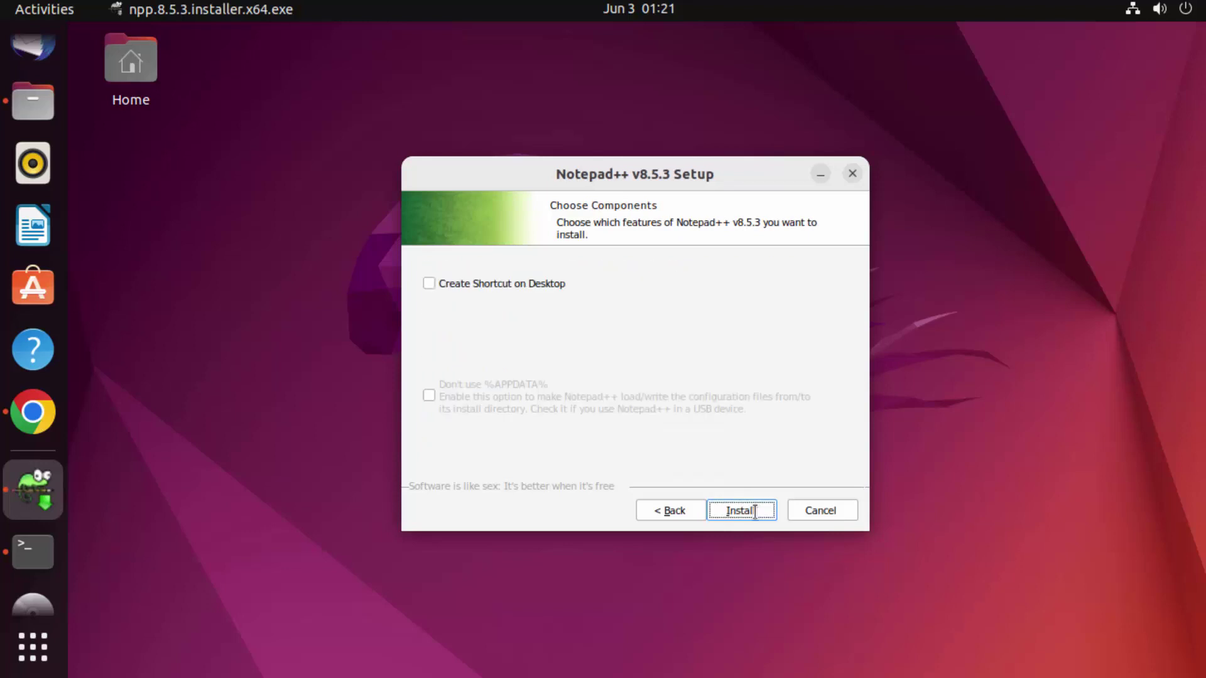
{"action": "left_click", "coordinate": [755, 510]}
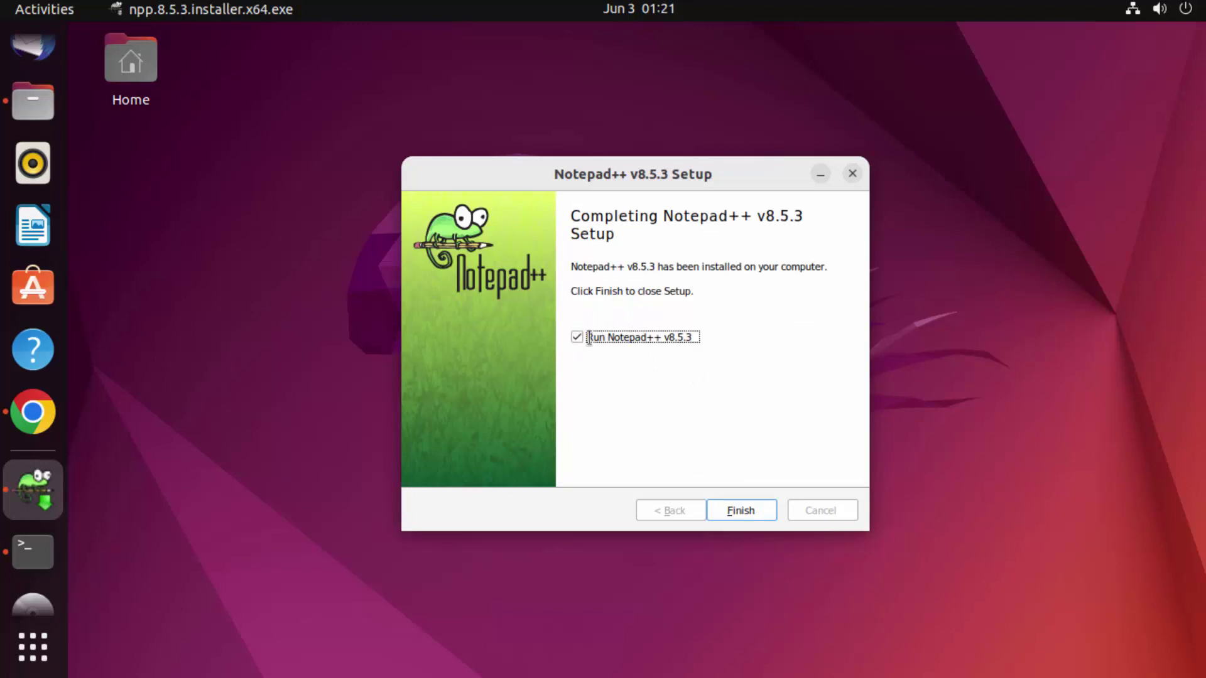
{"action": "left_click", "coordinate": [742, 506]}
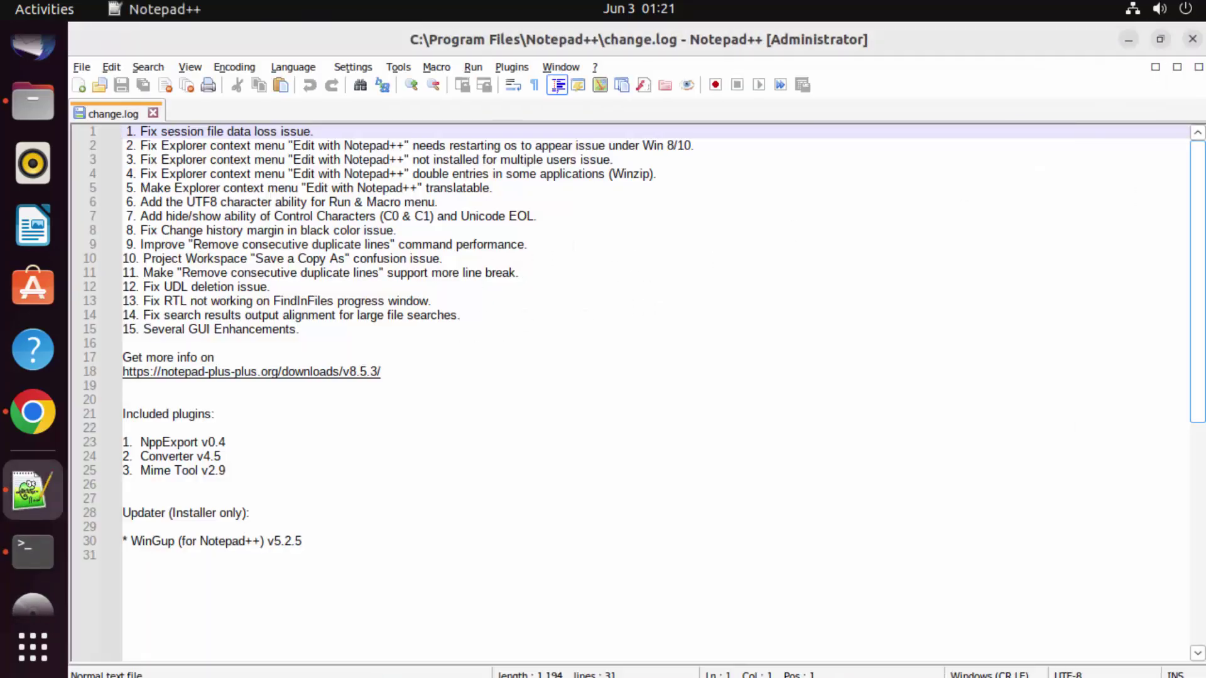
{"action": "left_click", "coordinate": [1159, 39]}
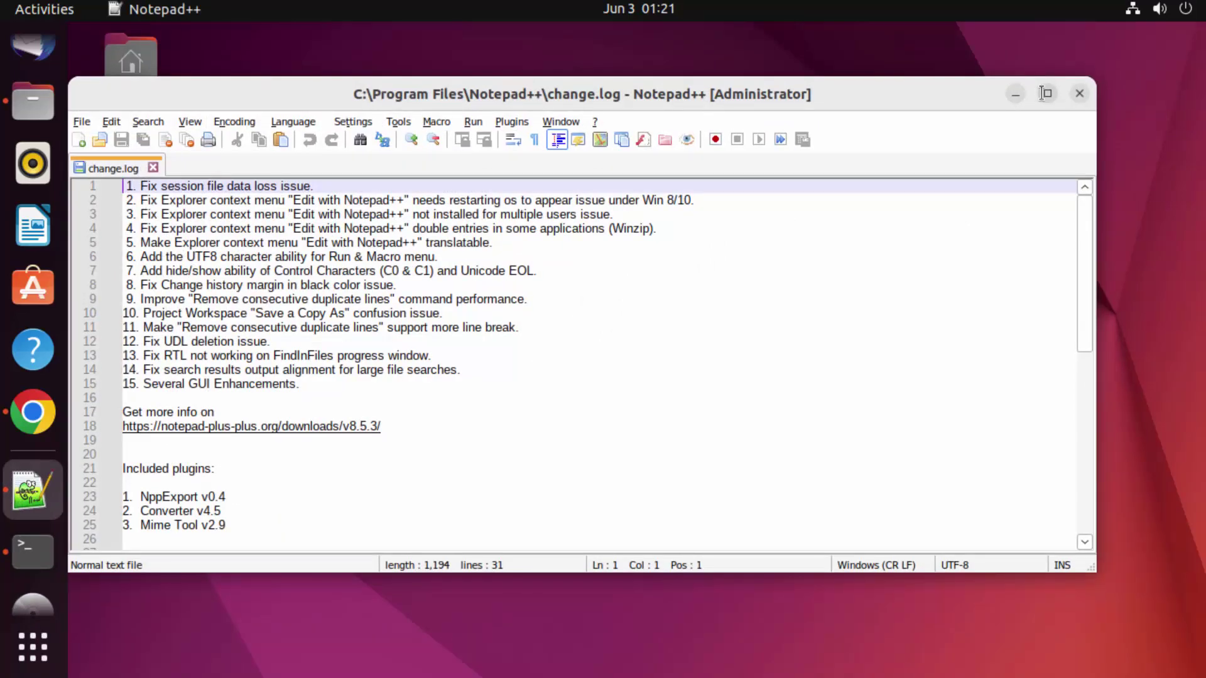
{"action": "left_click", "coordinate": [1047, 93]}
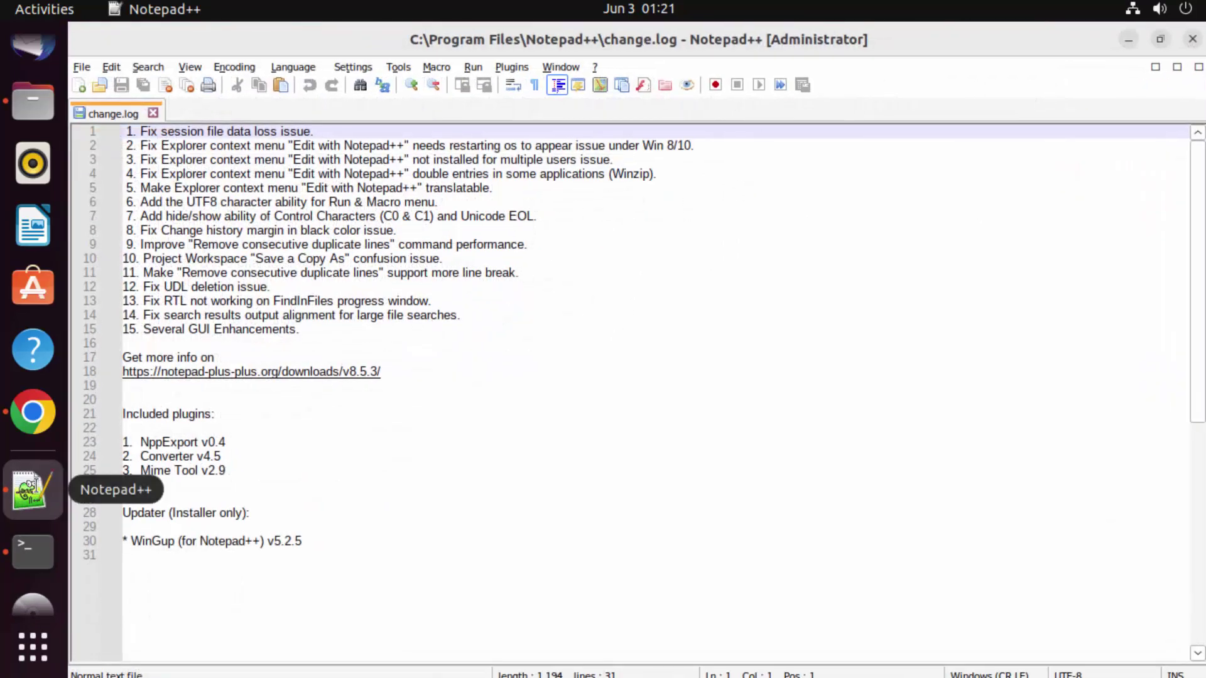
Search the applications for 'note' and launch Notepad++ from the results
{"action": "left_click", "coordinate": [37, 647]}
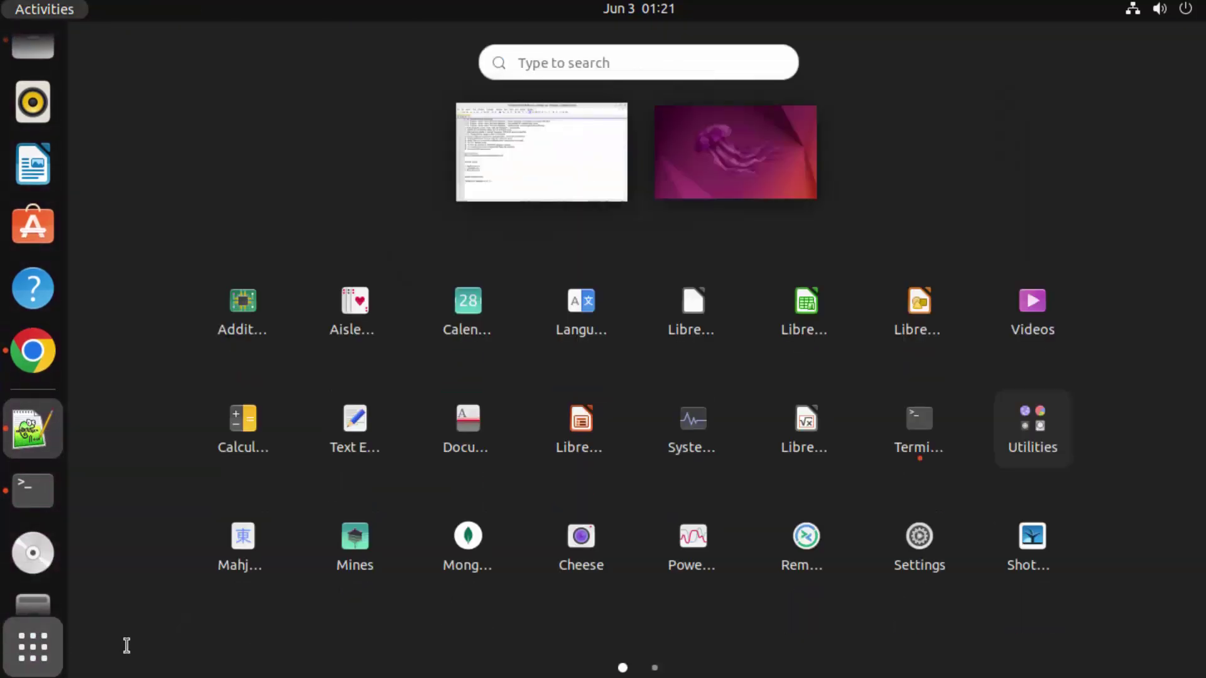
{"action": "left_click", "coordinate": [557, 60]}
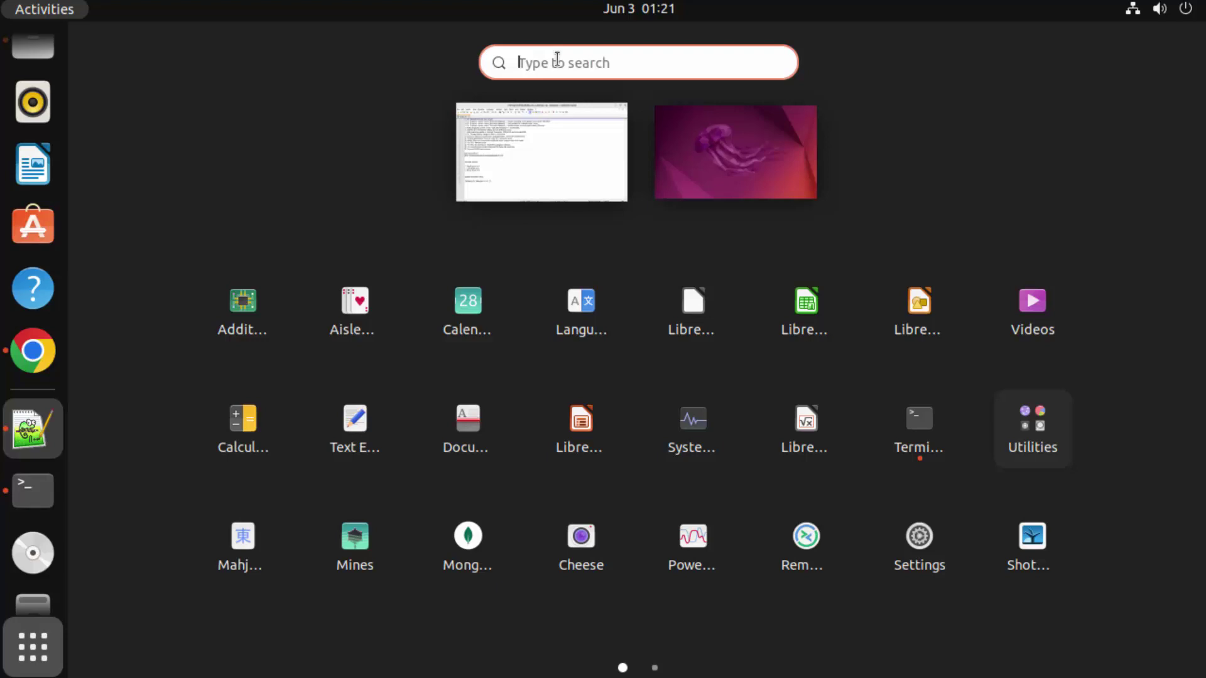
{"action": "type", "text": "note"}
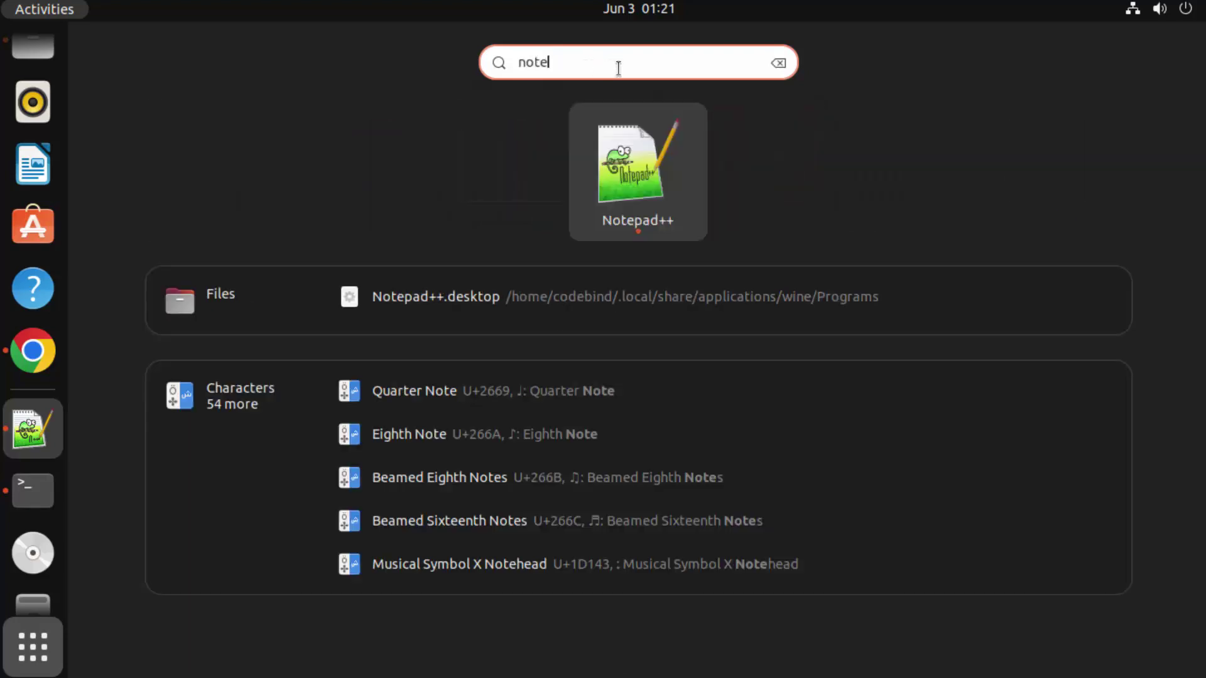
{"action": "left_click", "coordinate": [612, 200]}
Open two blank documents, new 1 and new 2, then close Notepad++
{"action": "left_click", "coordinate": [744, 286]}
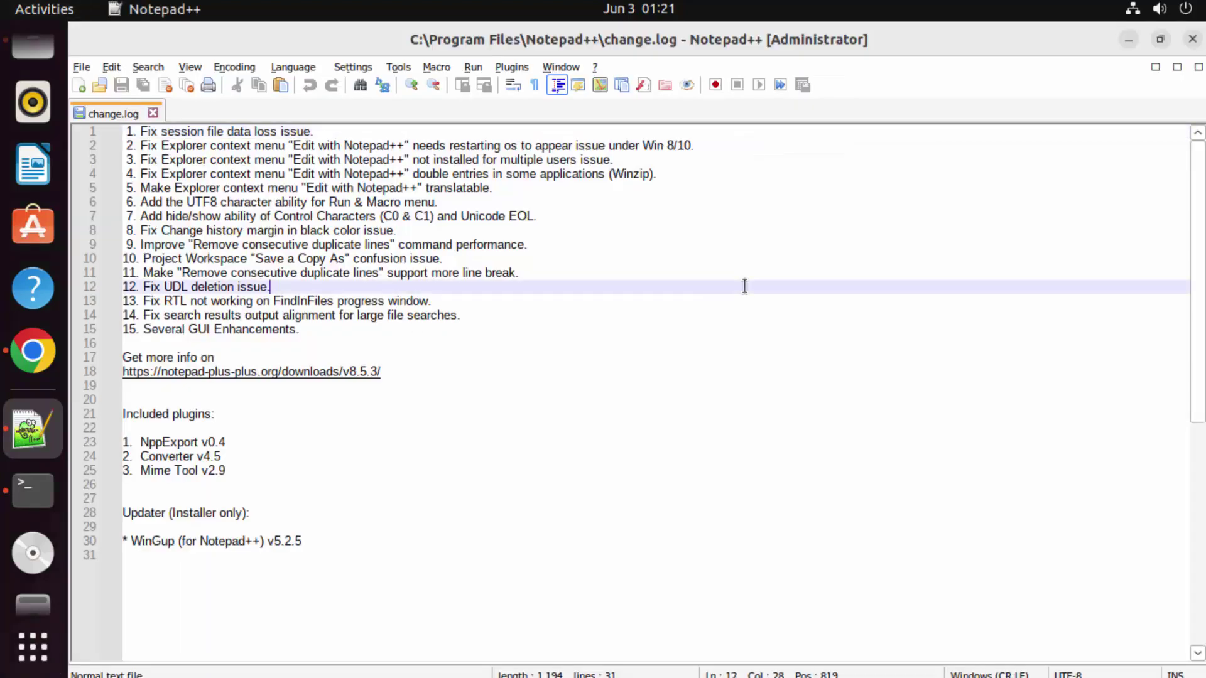
{"action": "double_click", "coordinate": [214, 110]}
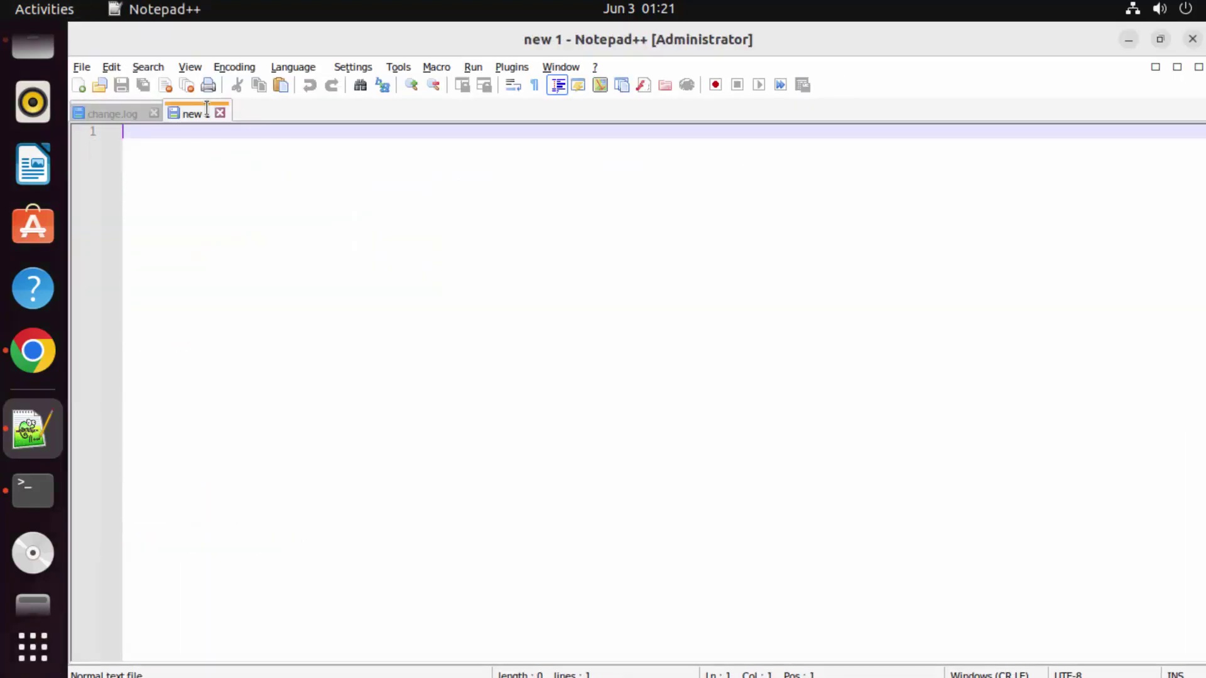
{"action": "double_click", "coordinate": [307, 106]}
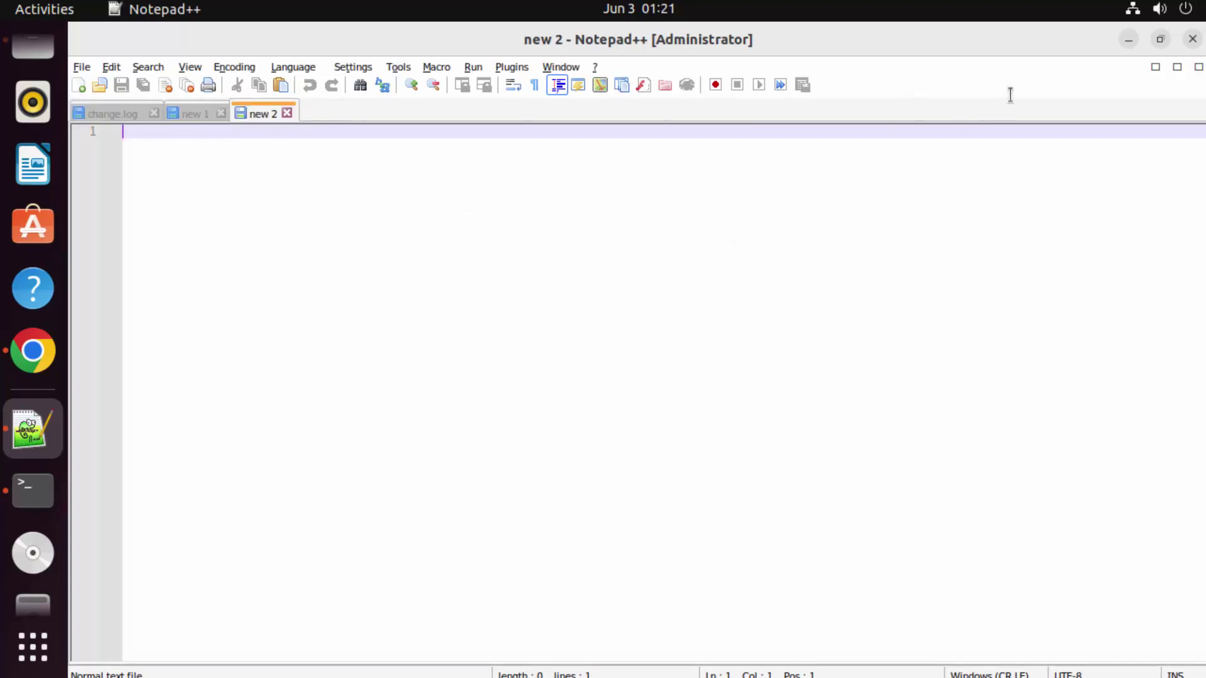
{"action": "left_click", "coordinate": [1189, 40]}
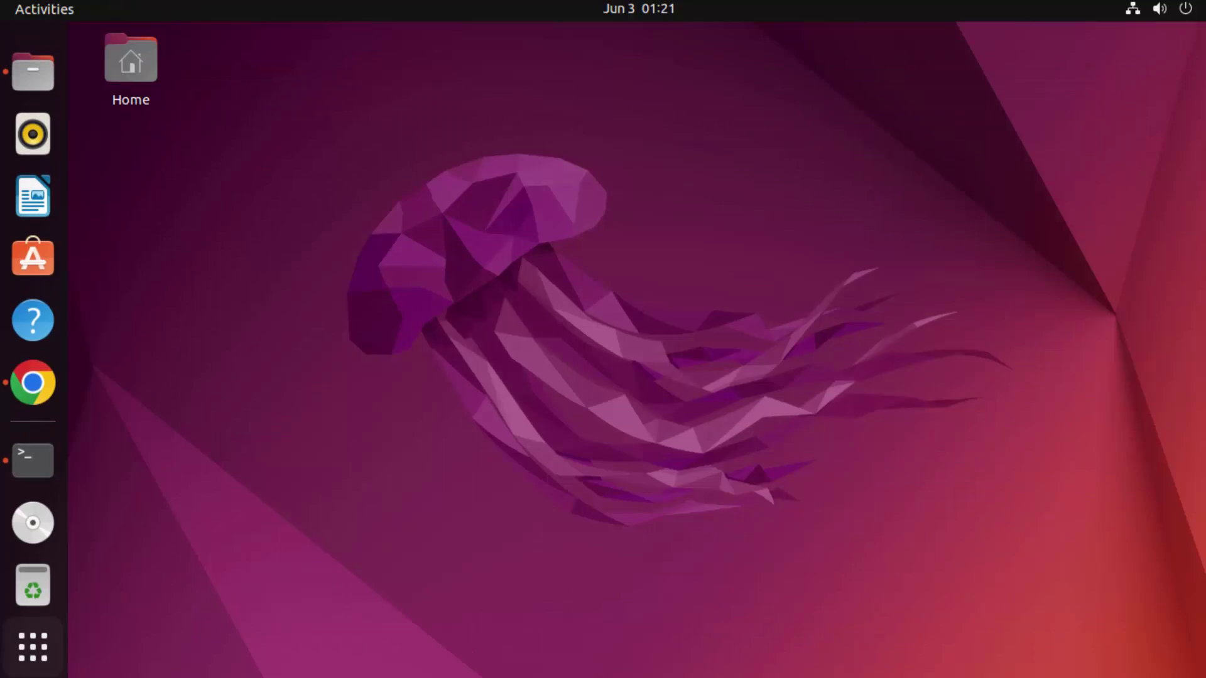
Relaunch Notepad++ by searching 'nol' in the applications overview
{"action": "left_click", "coordinate": [33, 647]}
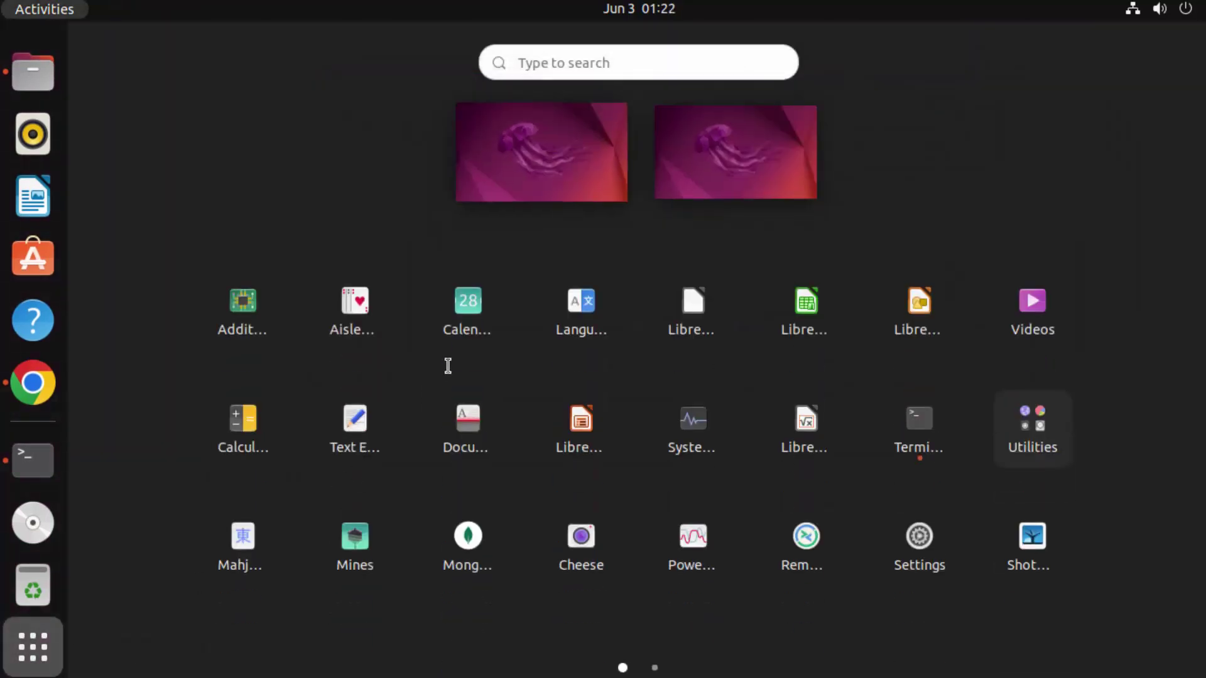
{"action": "type", "text": "nol"}
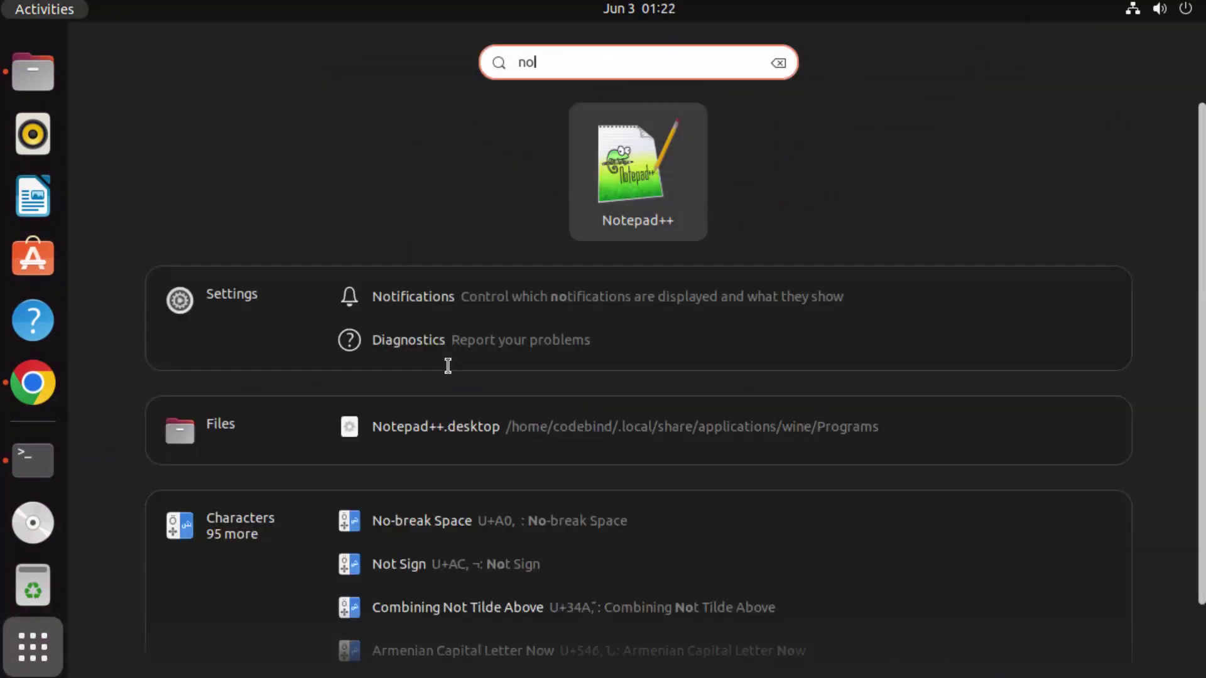
{"action": "left_click", "coordinate": [614, 204]}
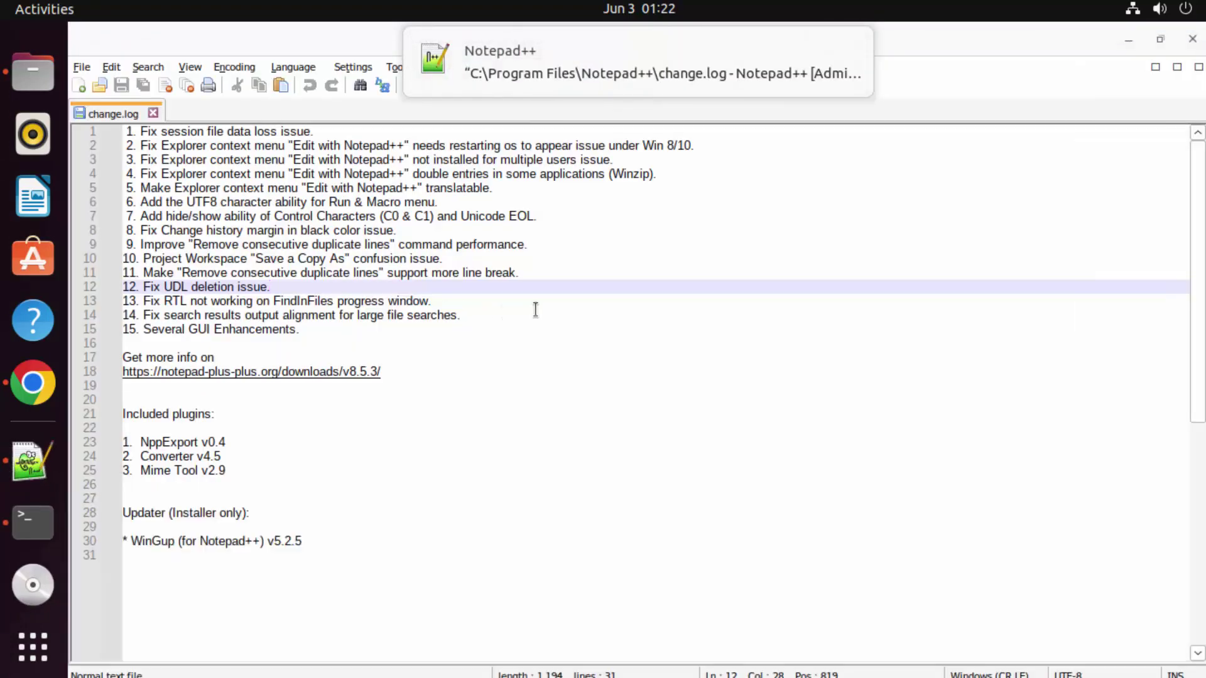
Dismiss the ready notification and open a blank new 1 tab beside change.log
{"action": "mouse_move", "coordinate": [815, 73]}
{"action": "left_click", "coordinate": [849, 51]}
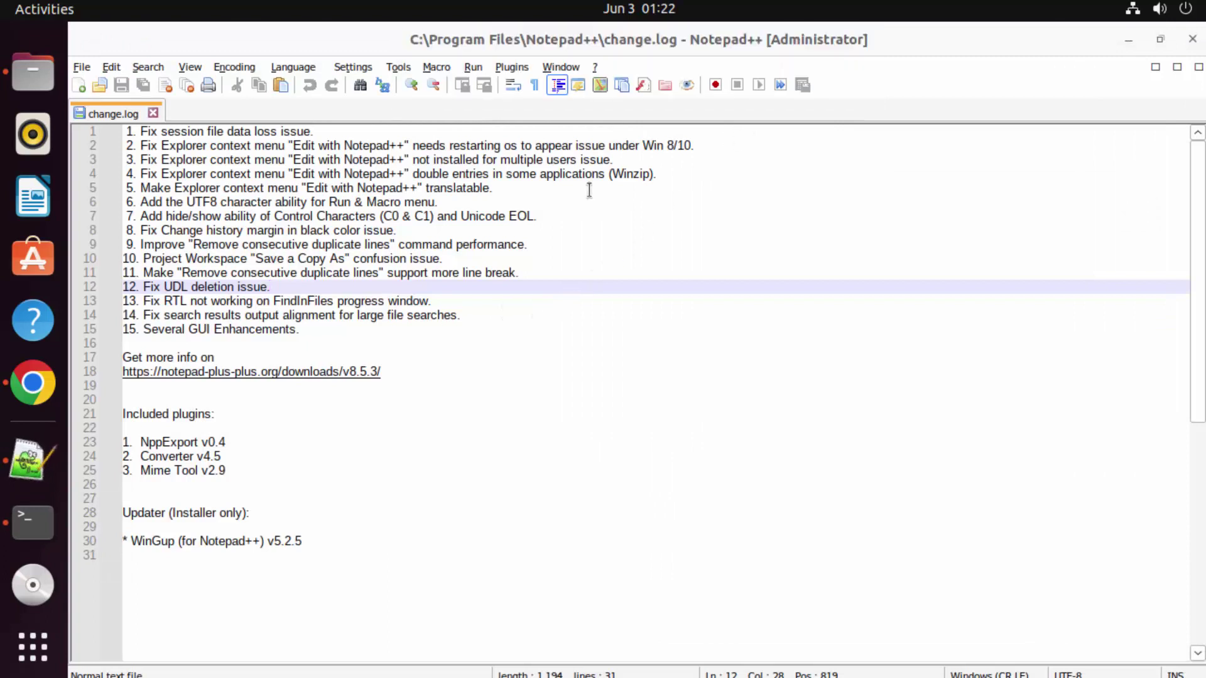
{"action": "double_click", "coordinate": [252, 113]}
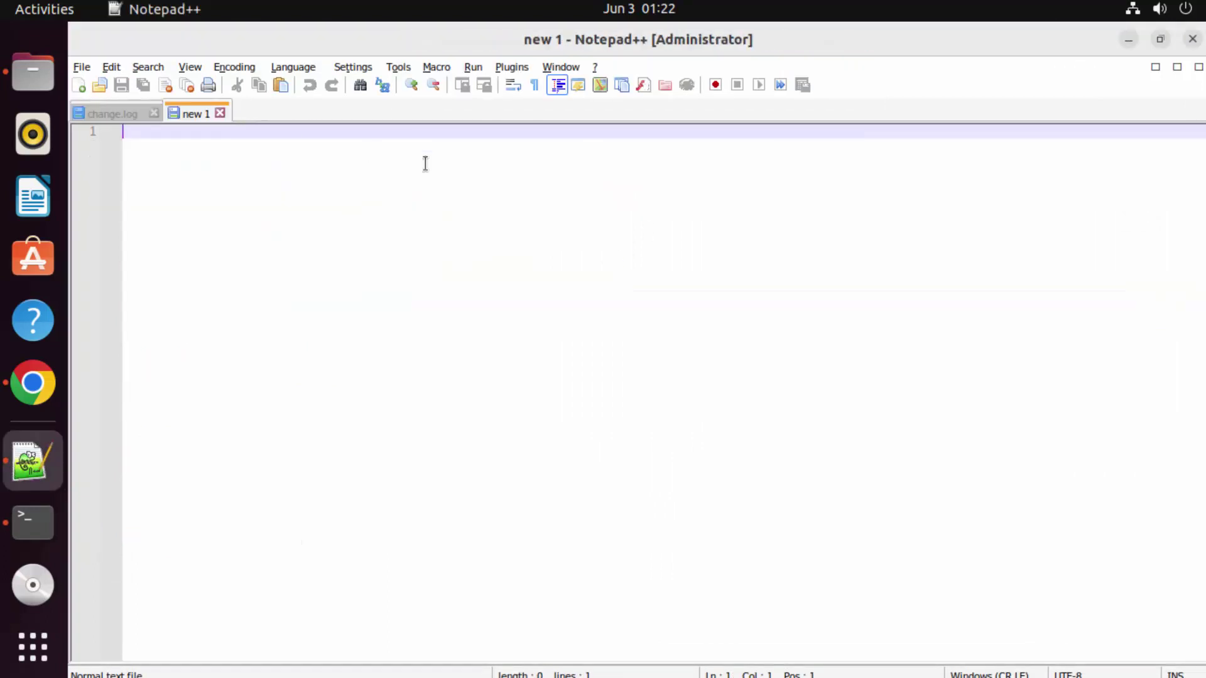